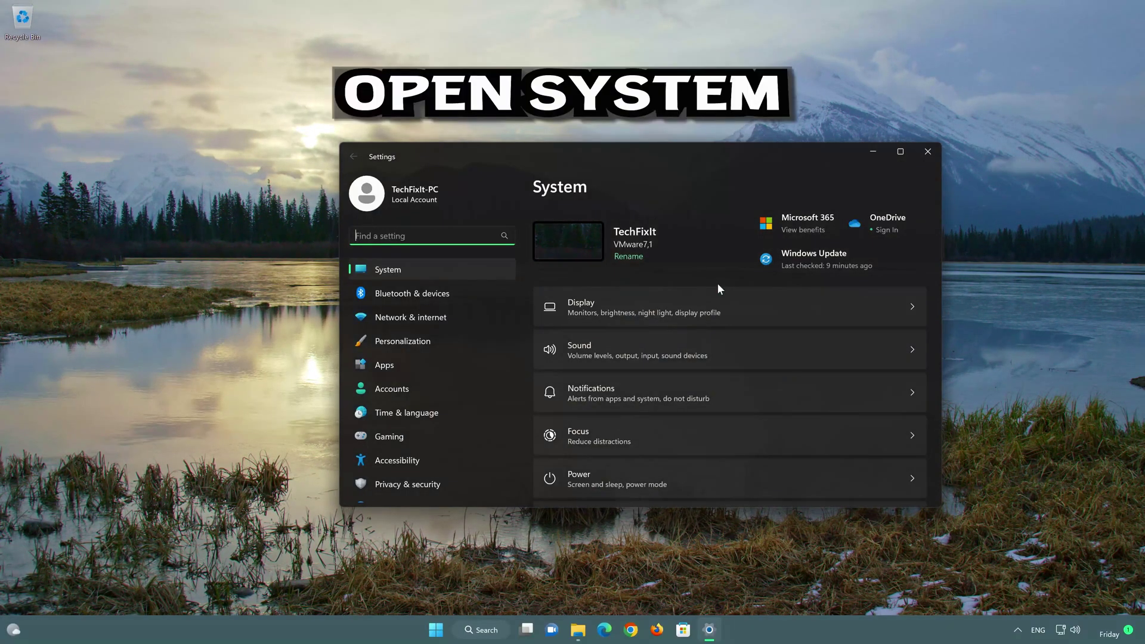
- Run the Windows Update troubleshooter from the system's other troubleshooters
click(431, 268)
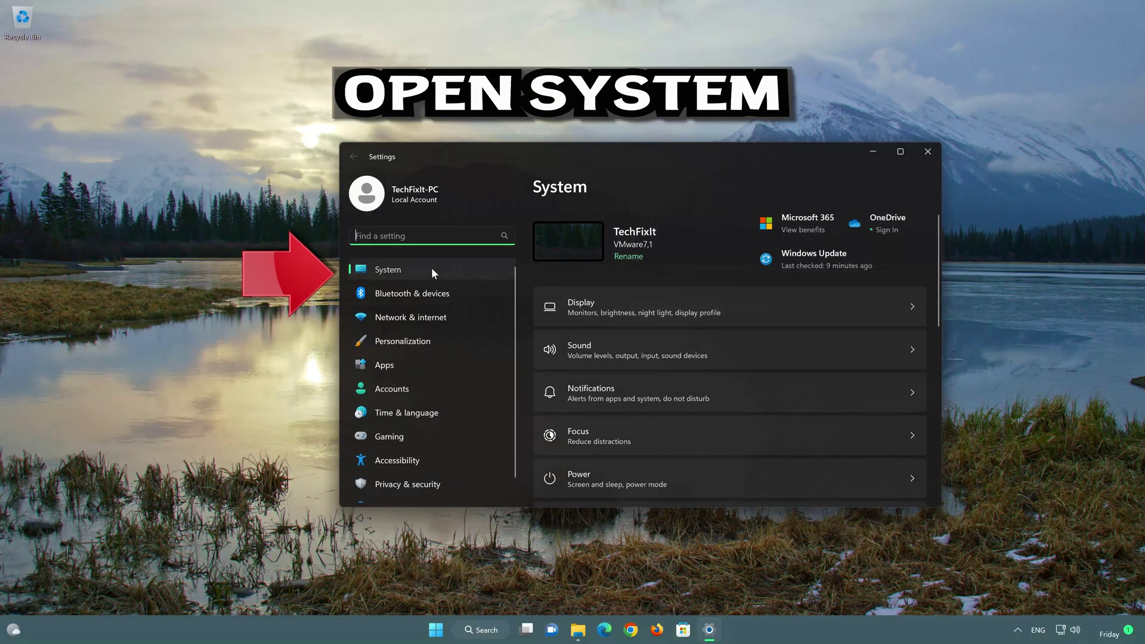
scroll(700, 348, down, 3)
scroll(699, 349, down, 3)
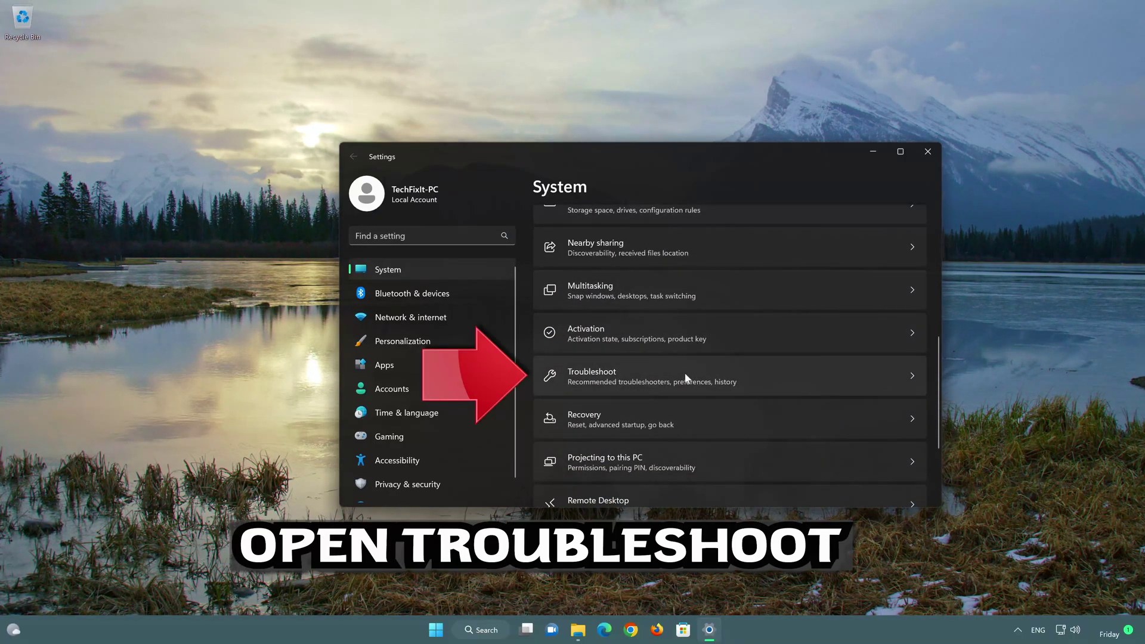
click(638, 380)
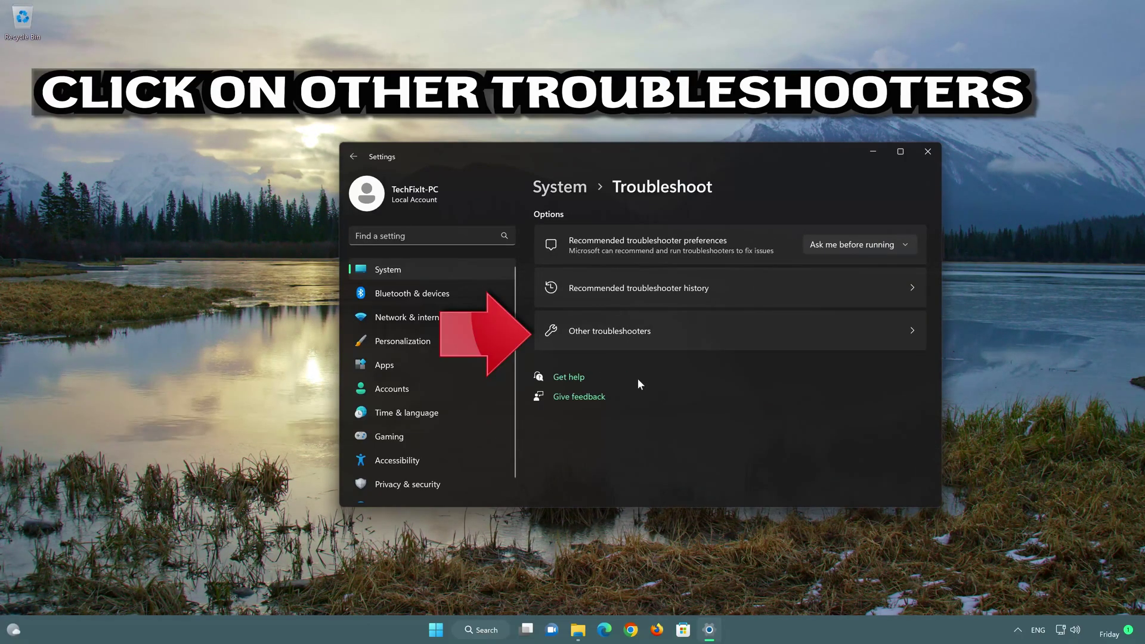
click(687, 331)
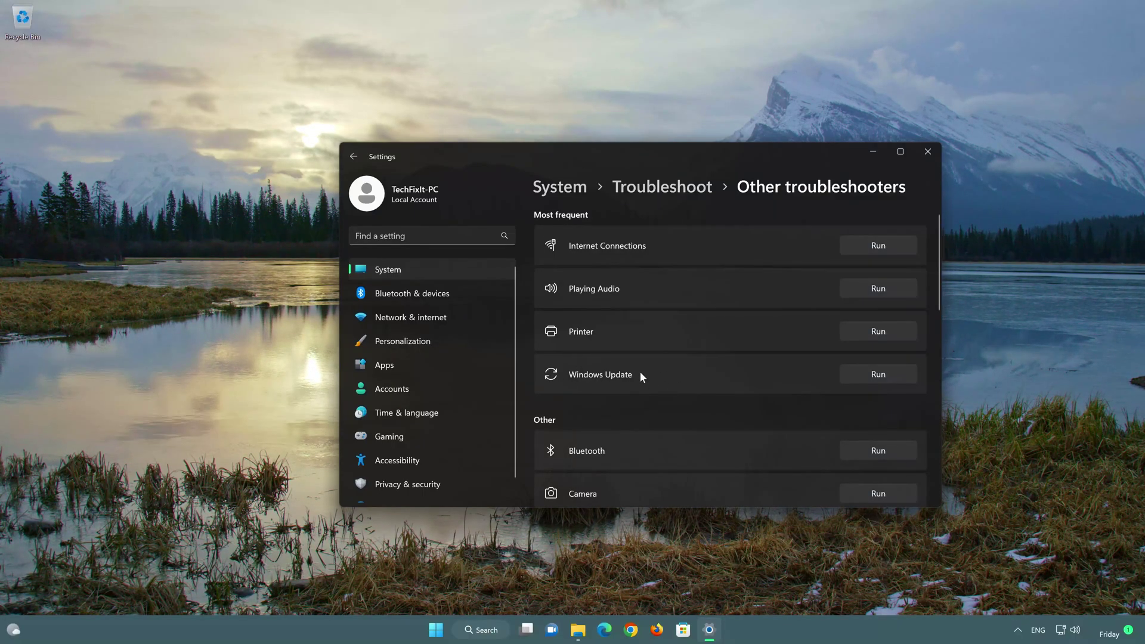
click(886, 370)
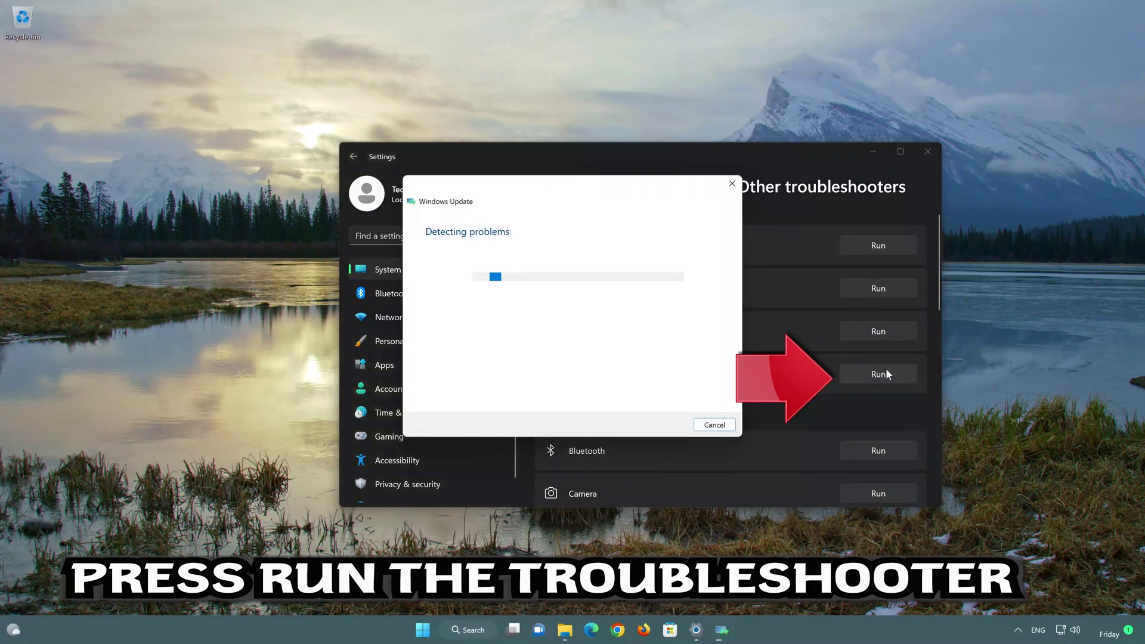
- Close Settings, answer Yes to whether the problem was fixed, and close the Windows Update troubleshooter
click(927, 152)
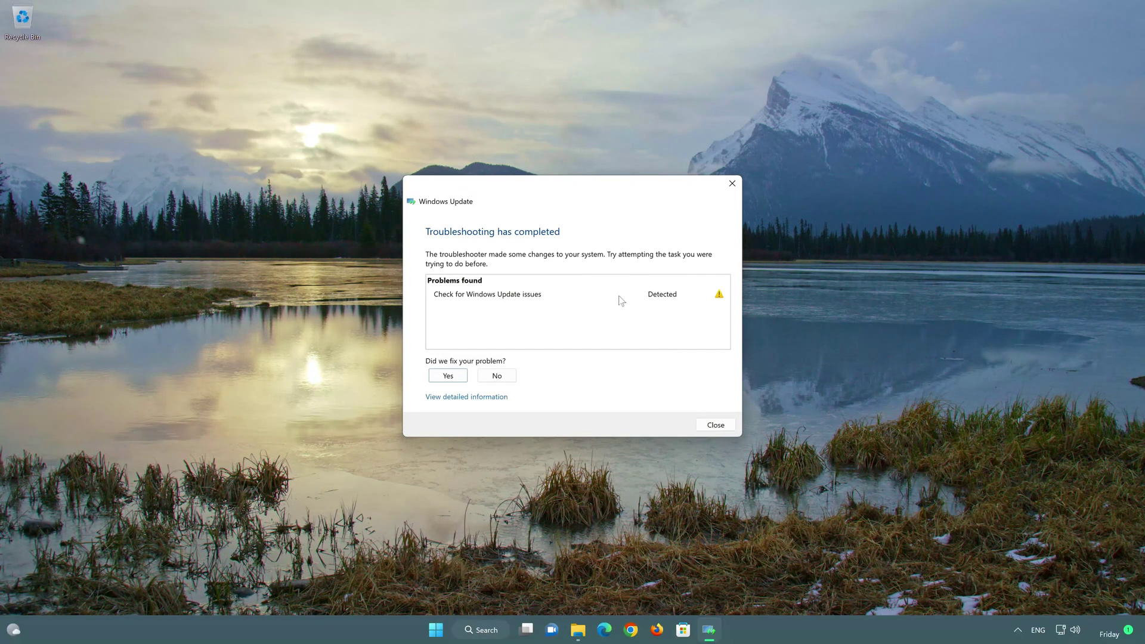
click(447, 376)
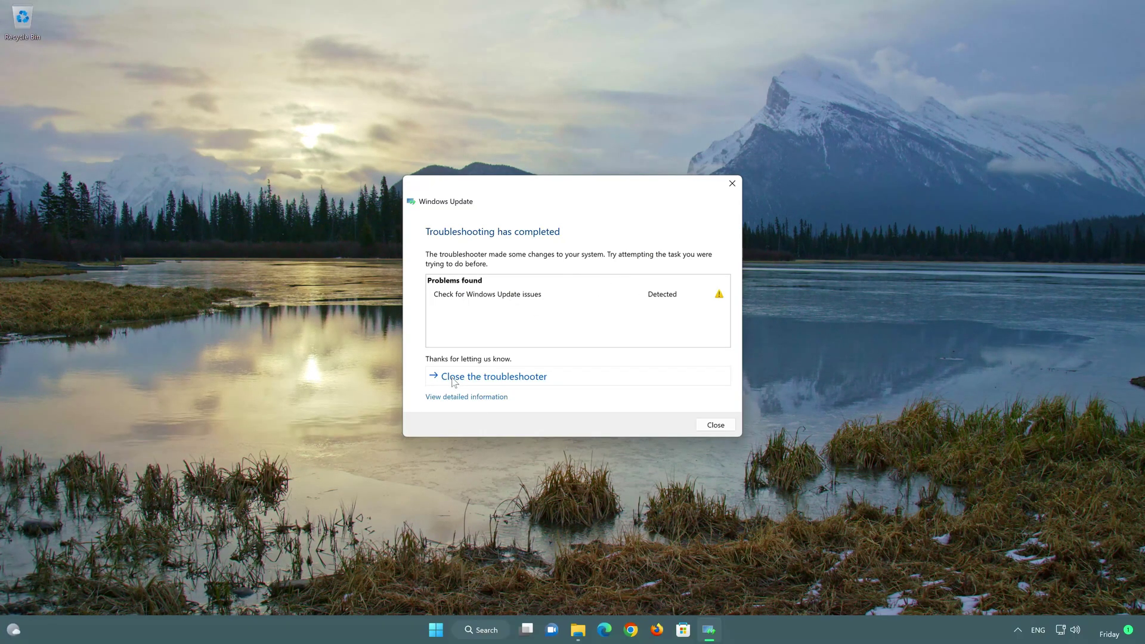
click(568, 380)
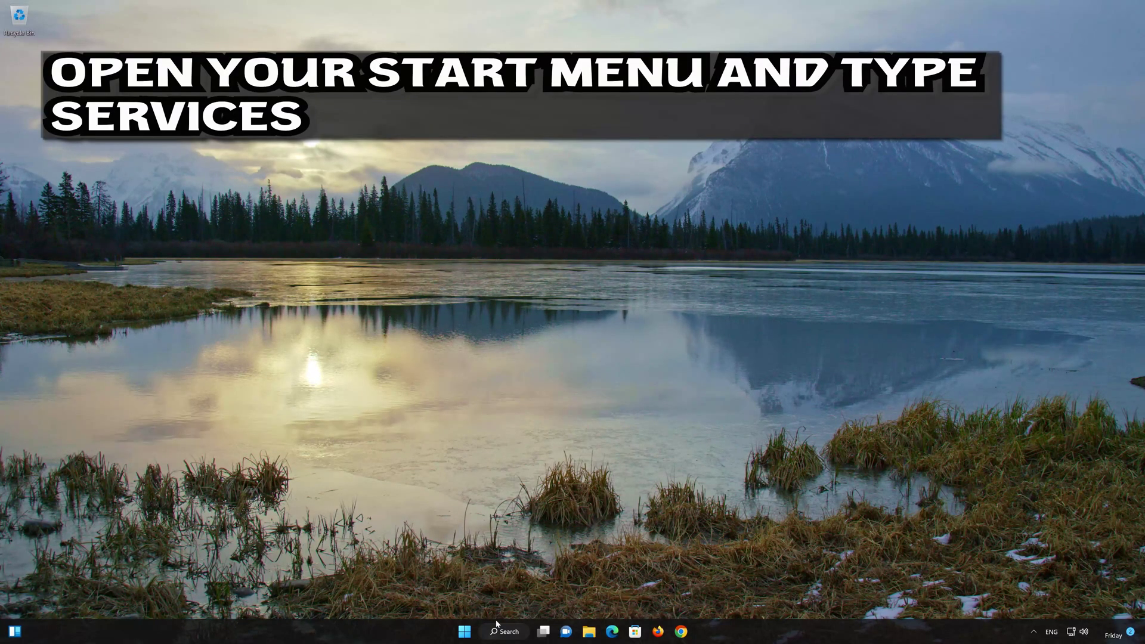
- Search Windows for "services" and open the Services app
click(467, 633)
text(services)
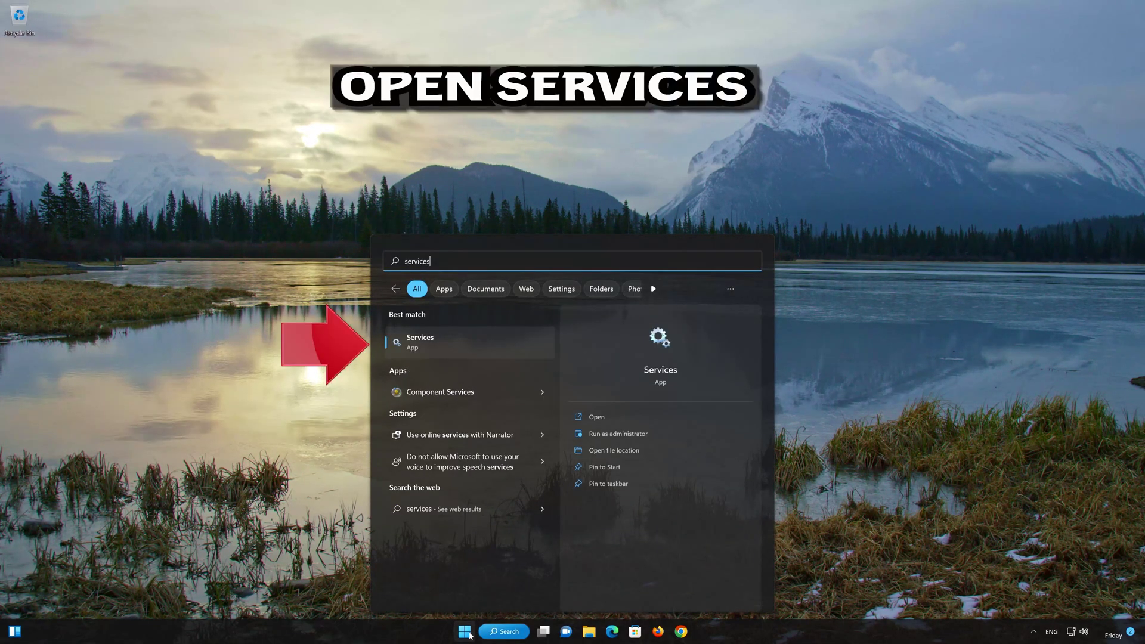
click(485, 349)
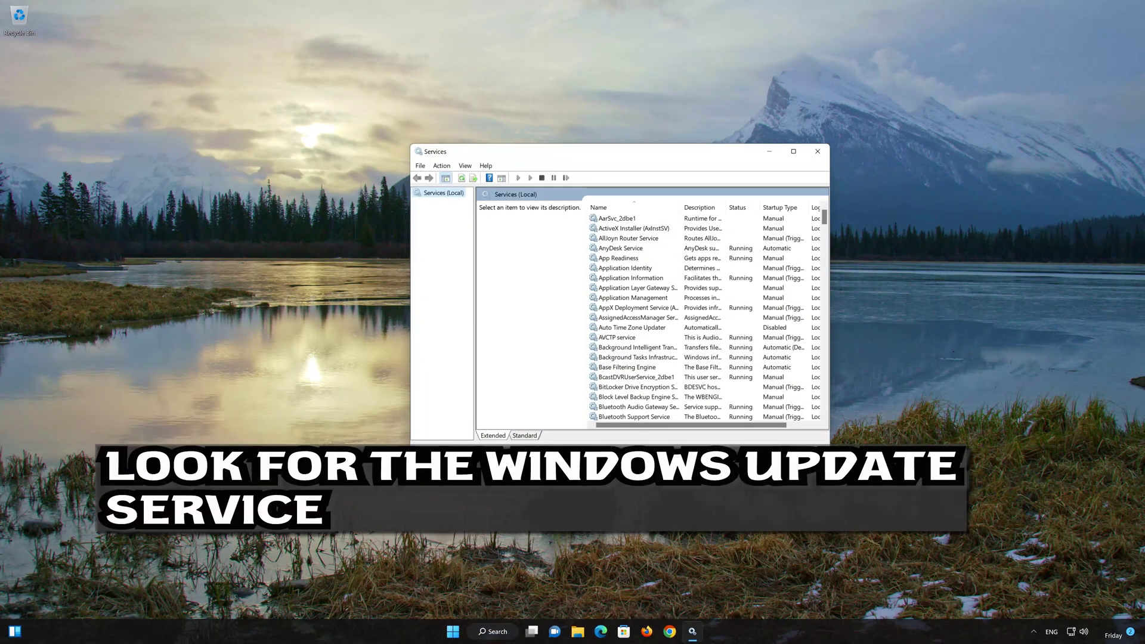
- Find the Windows Update service in the services list and open its properties
click(617, 337)
scroll(620, 341, down, 7)
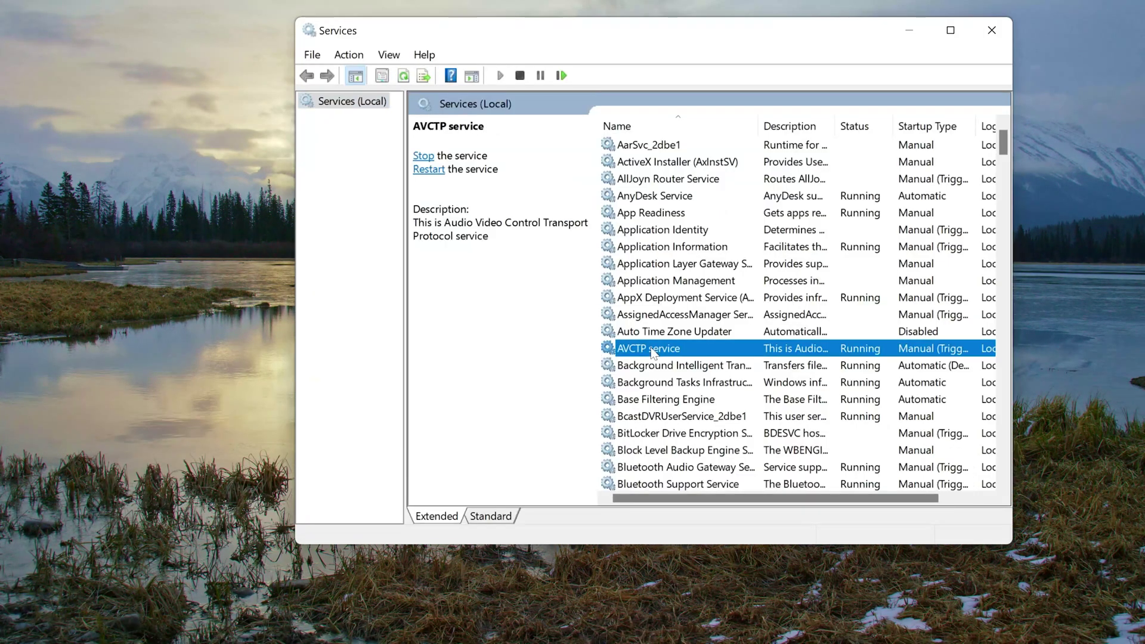
scroll(653, 353, down, 8)
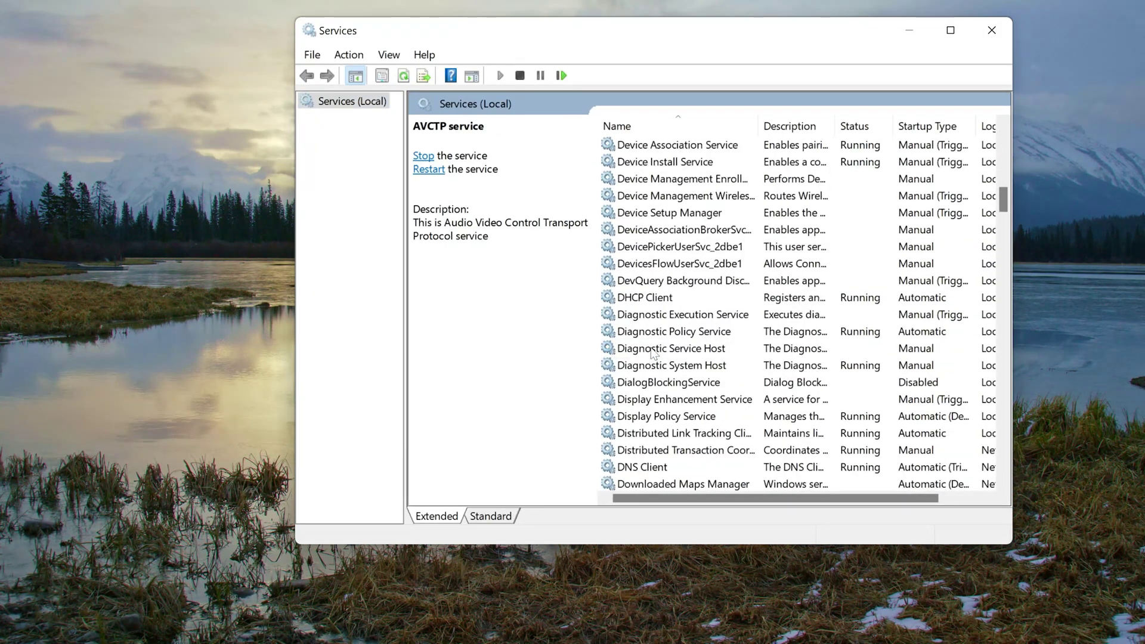
scroll(653, 353, down, 20)
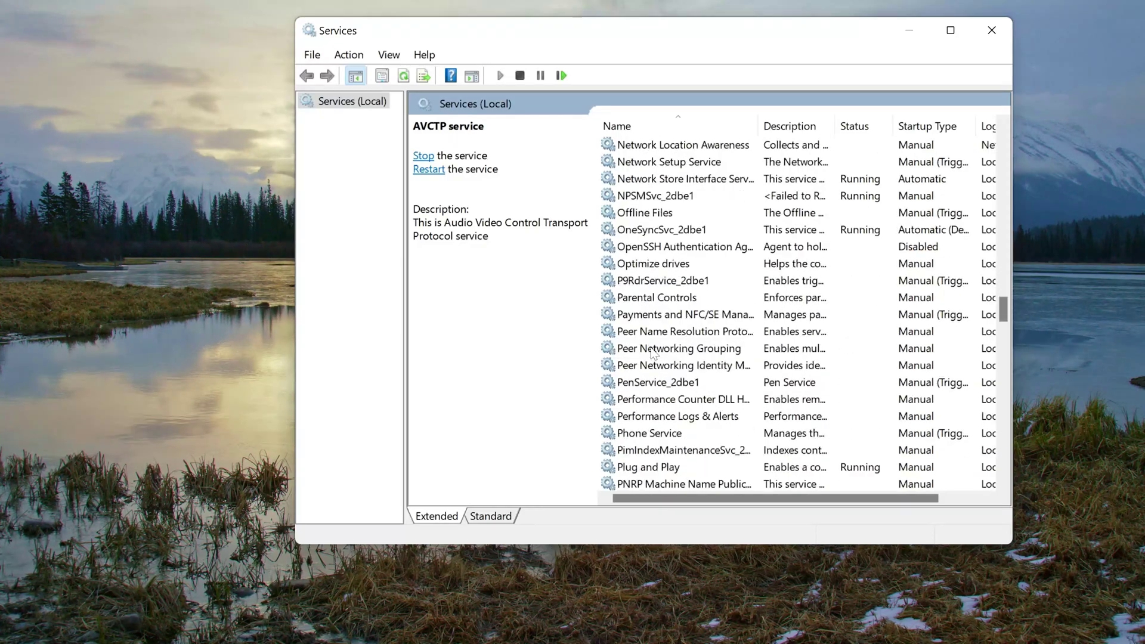
scroll(653, 352, down, 20)
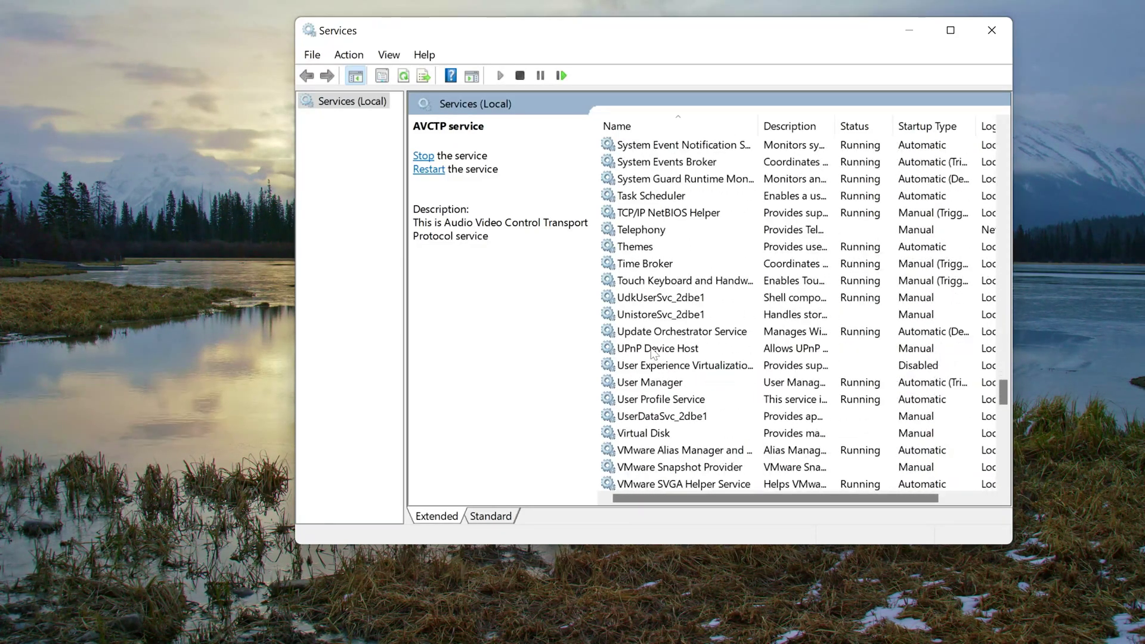
scroll(654, 353, down, 10)
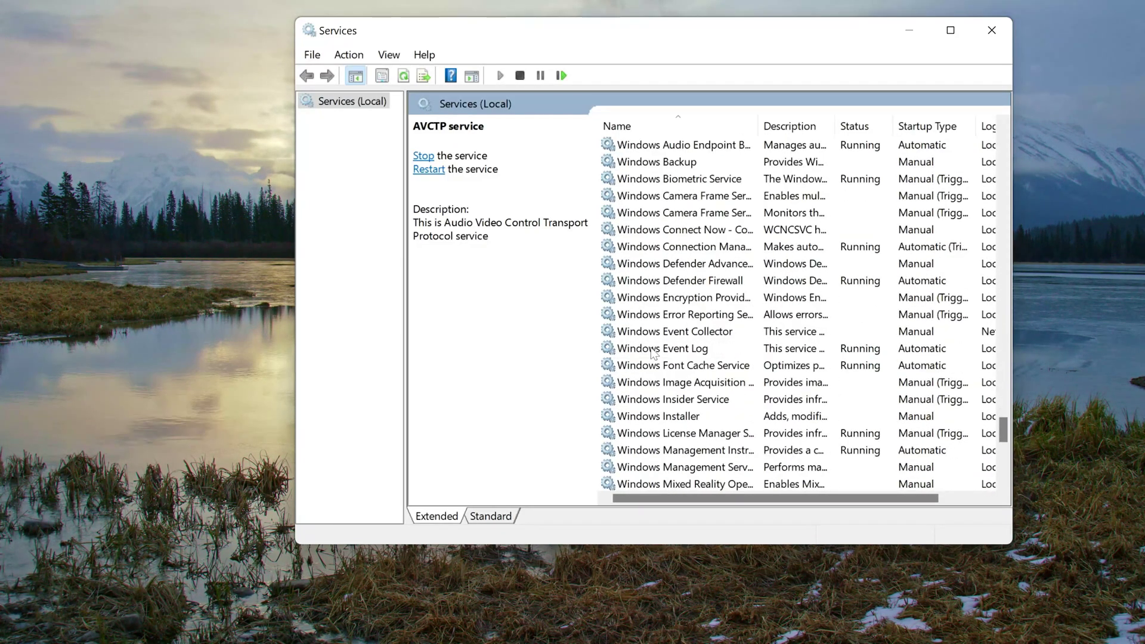
scroll(654, 353, down, 5)
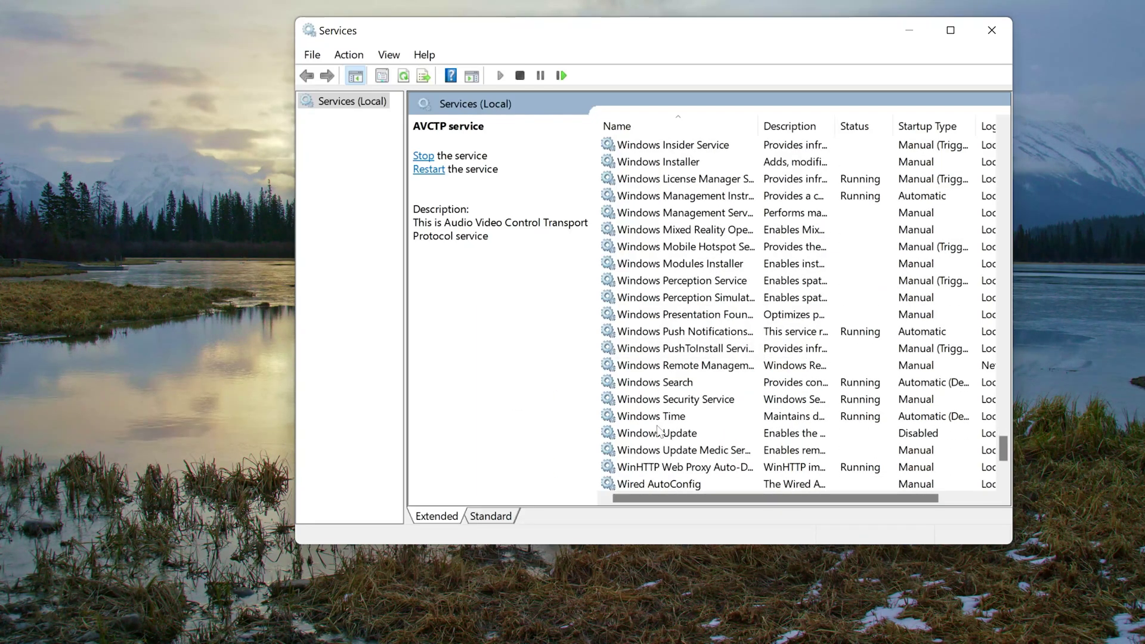
click(658, 431)
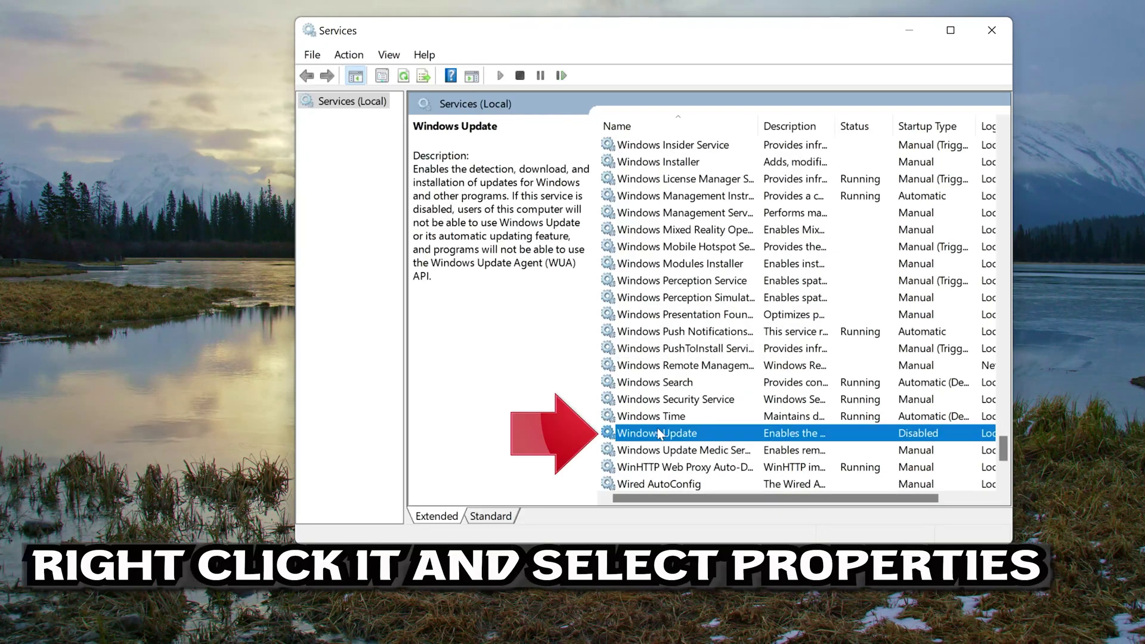
right_click(699, 437)
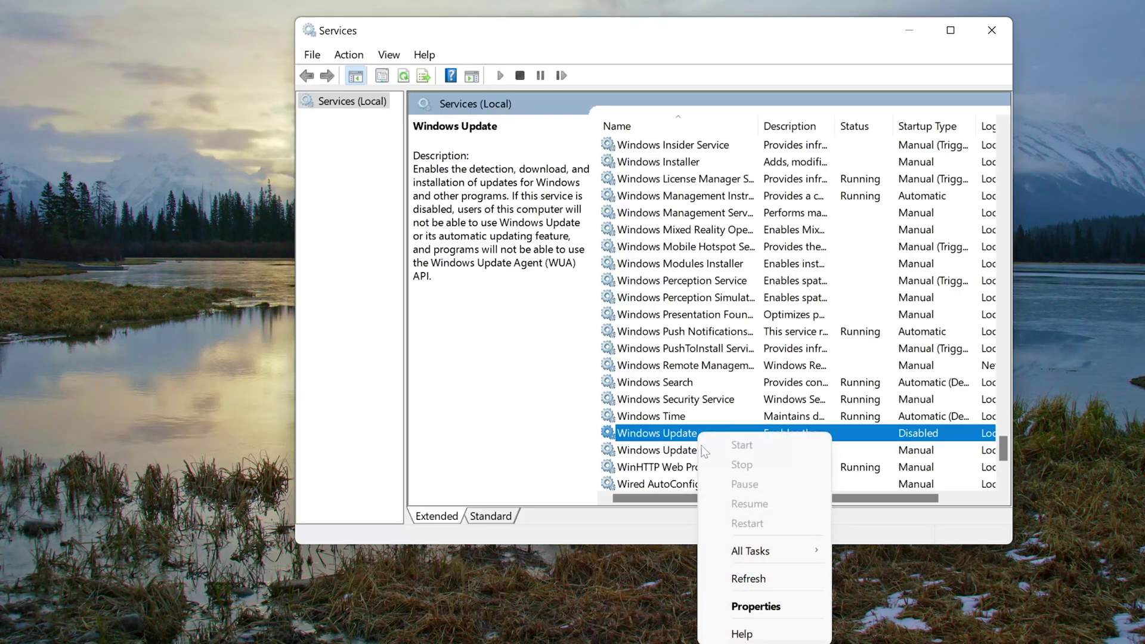
click(782, 603)
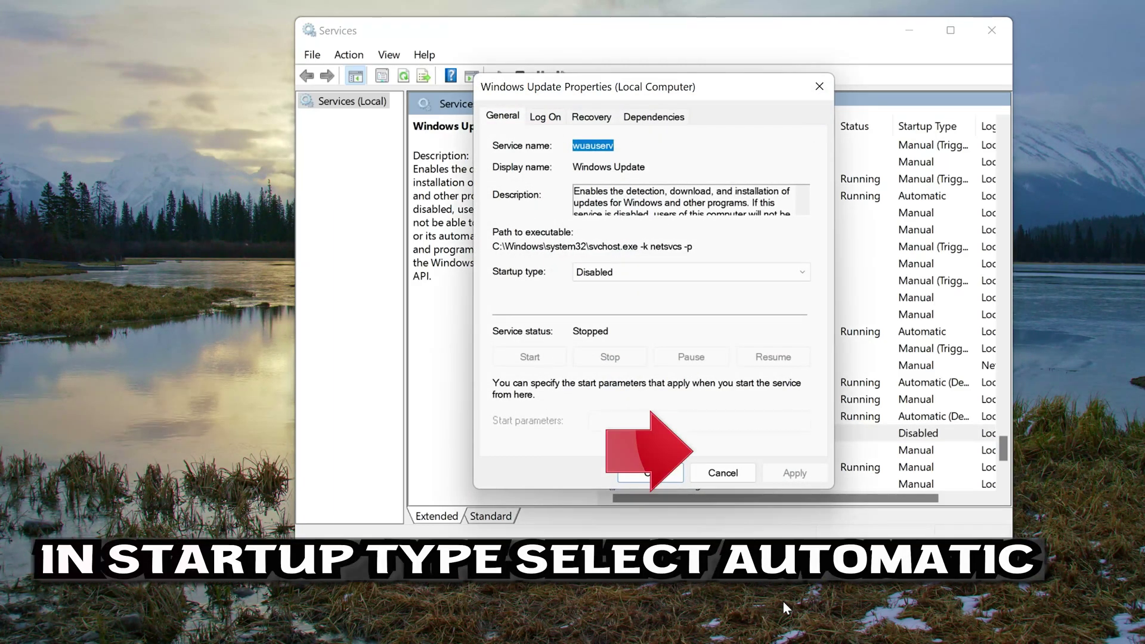
- Set the Windows Update service's startup type to Automatic and apply it
click(640, 279)
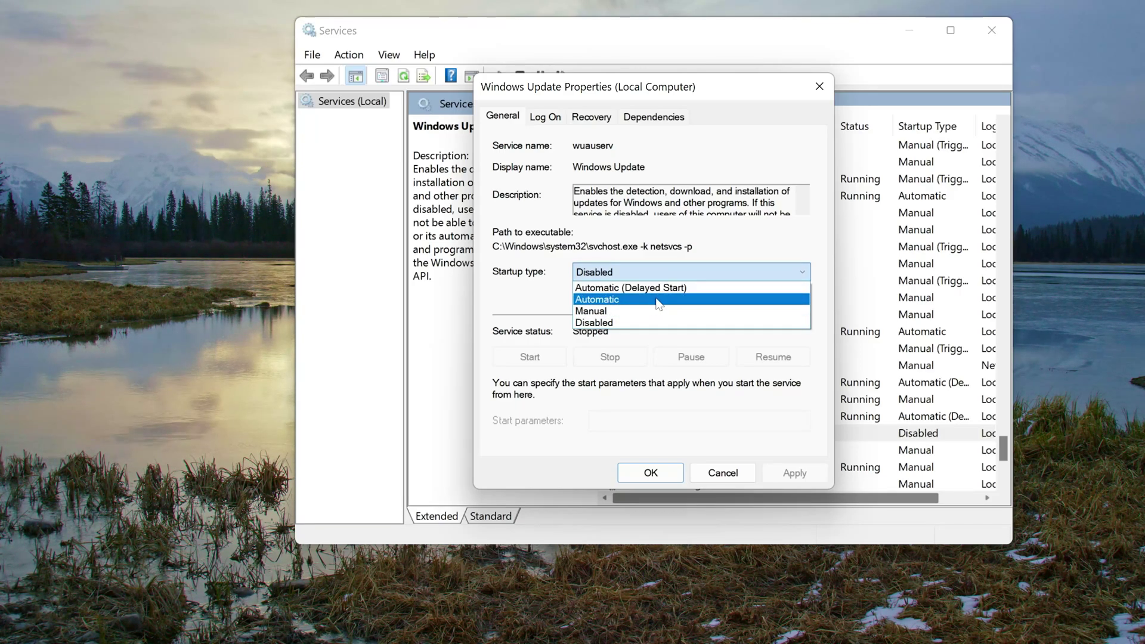
click(658, 304)
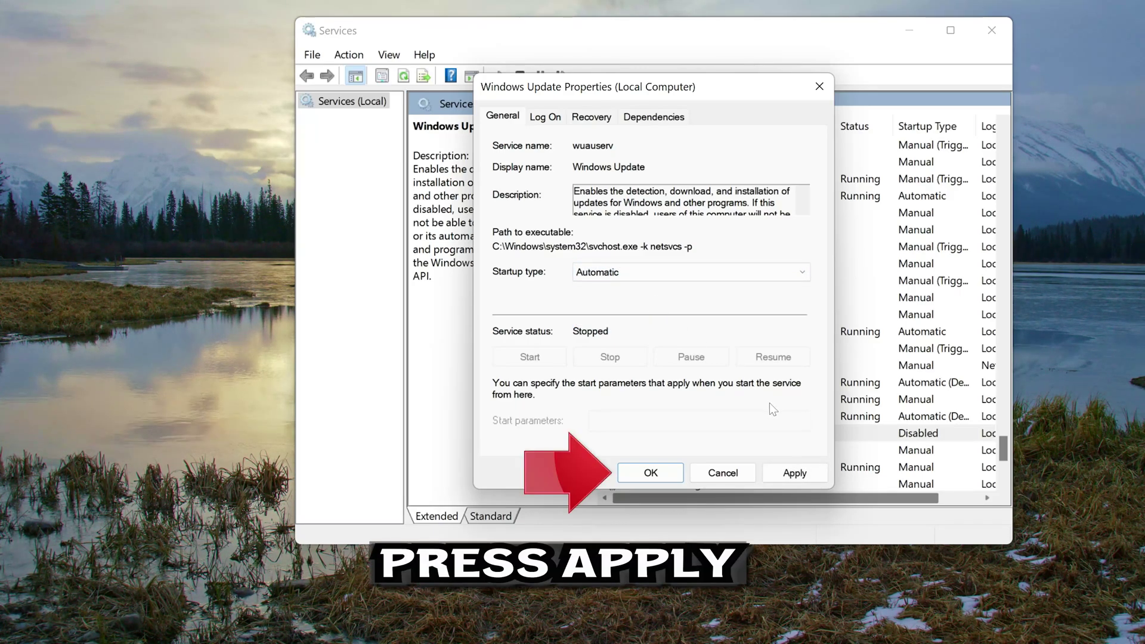
click(786, 472)
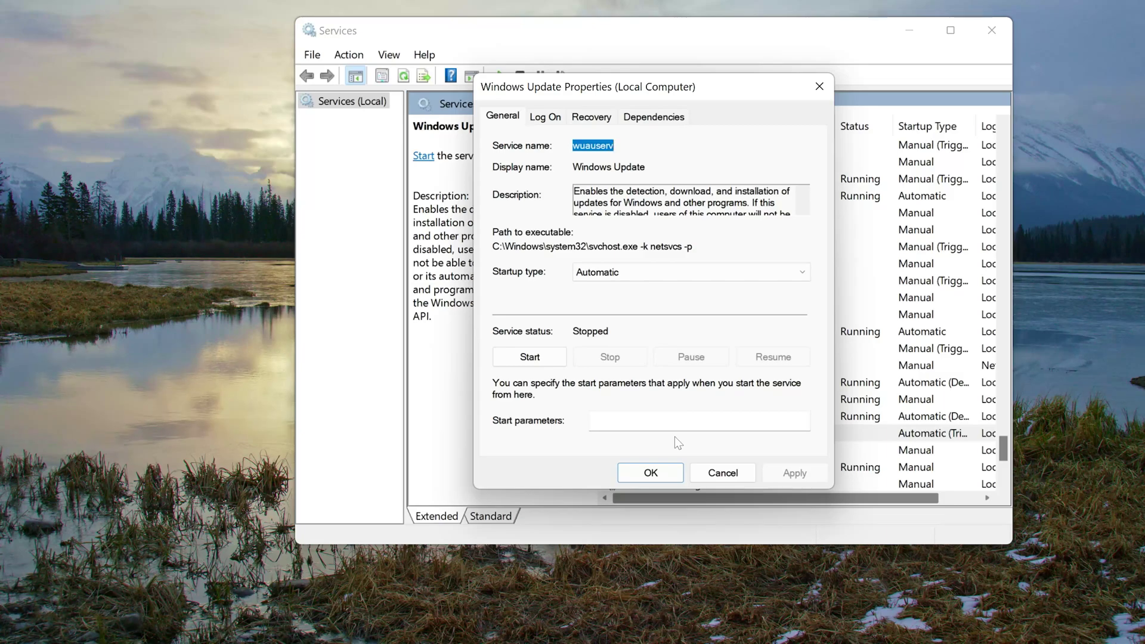
- Set the Windows Update service's second failure recovery response to Restart the Service, save the properties, and start the service
click(603, 117)
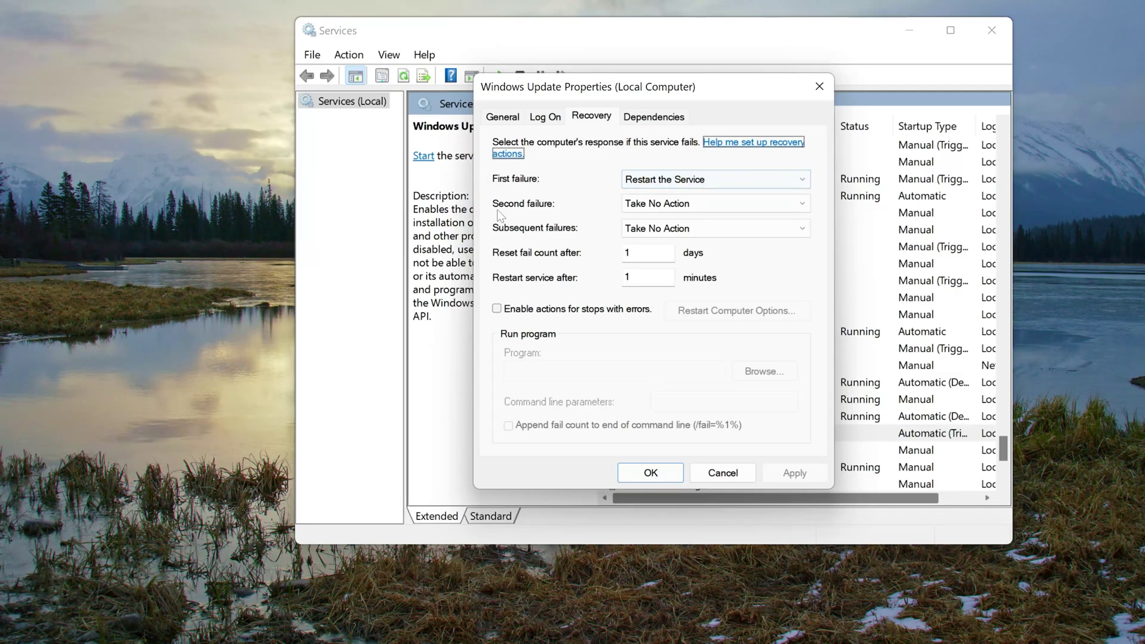
click(643, 204)
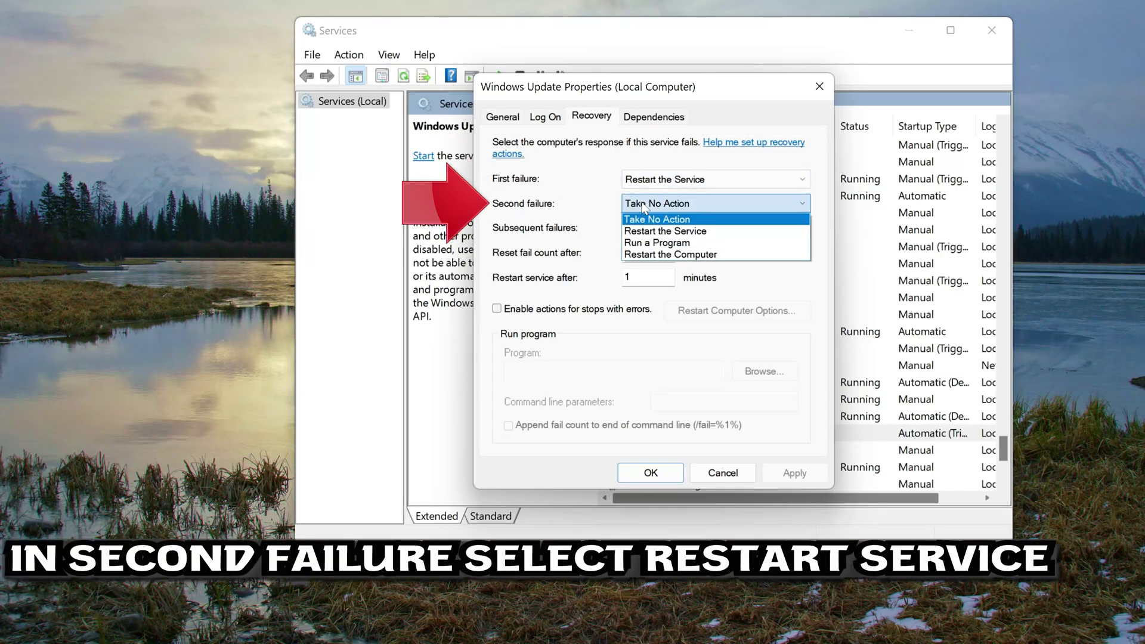
click(662, 231)
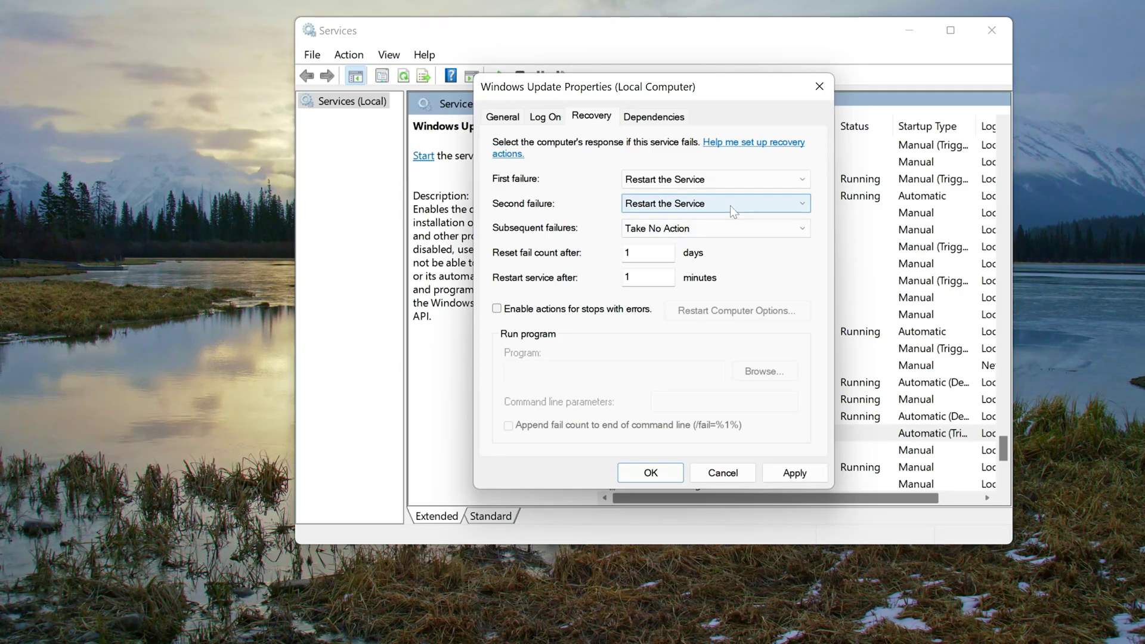
click(787, 474)
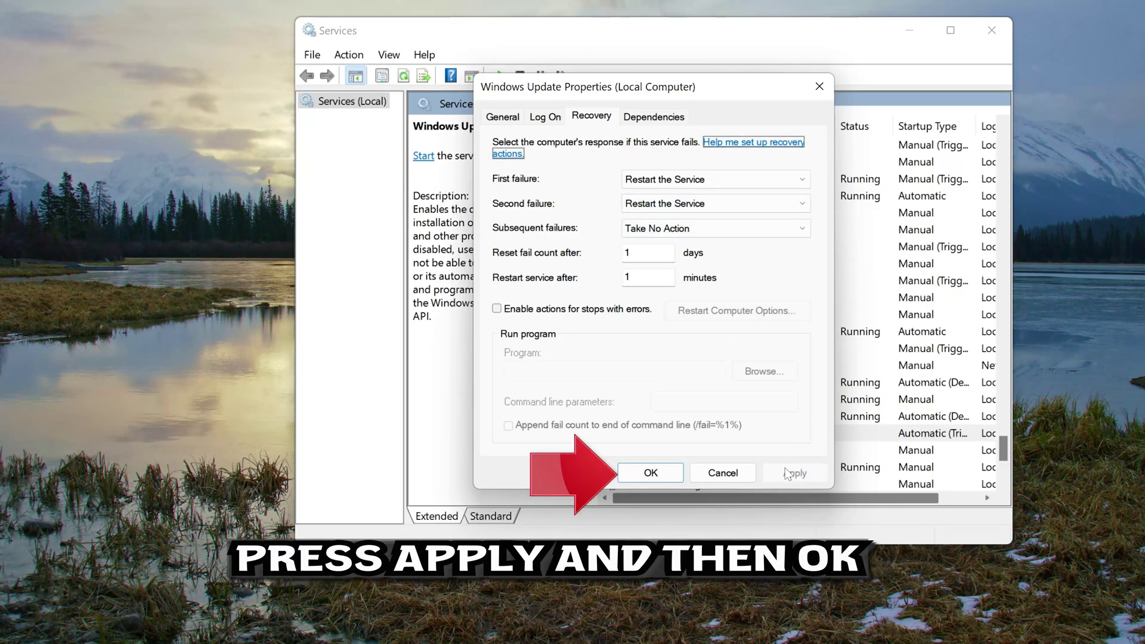
click(650, 473)
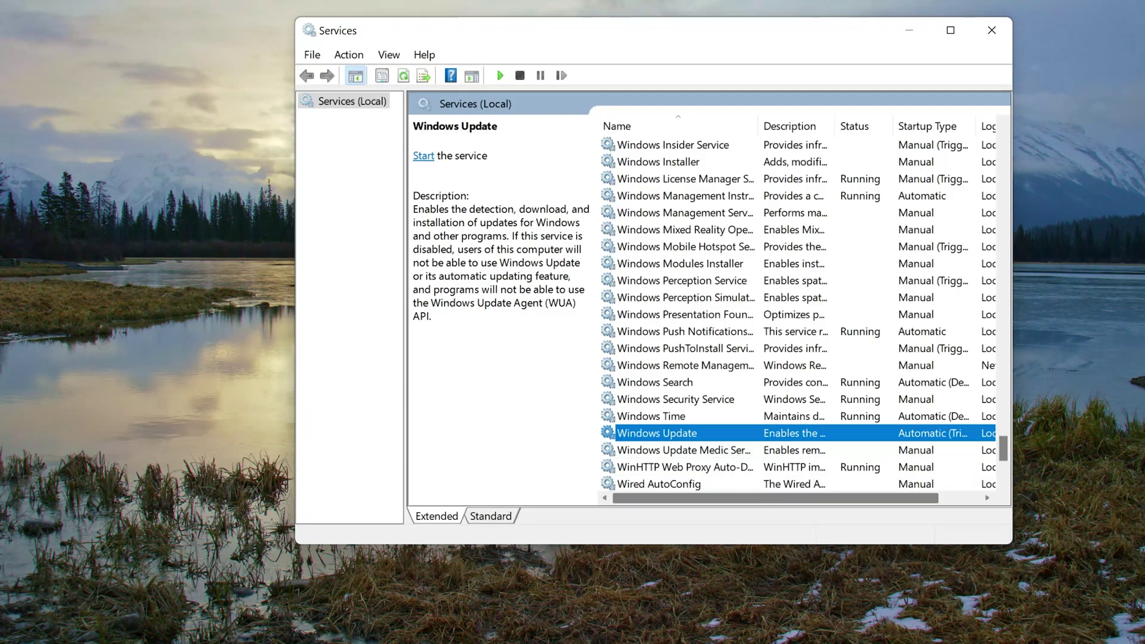
click(424, 156)
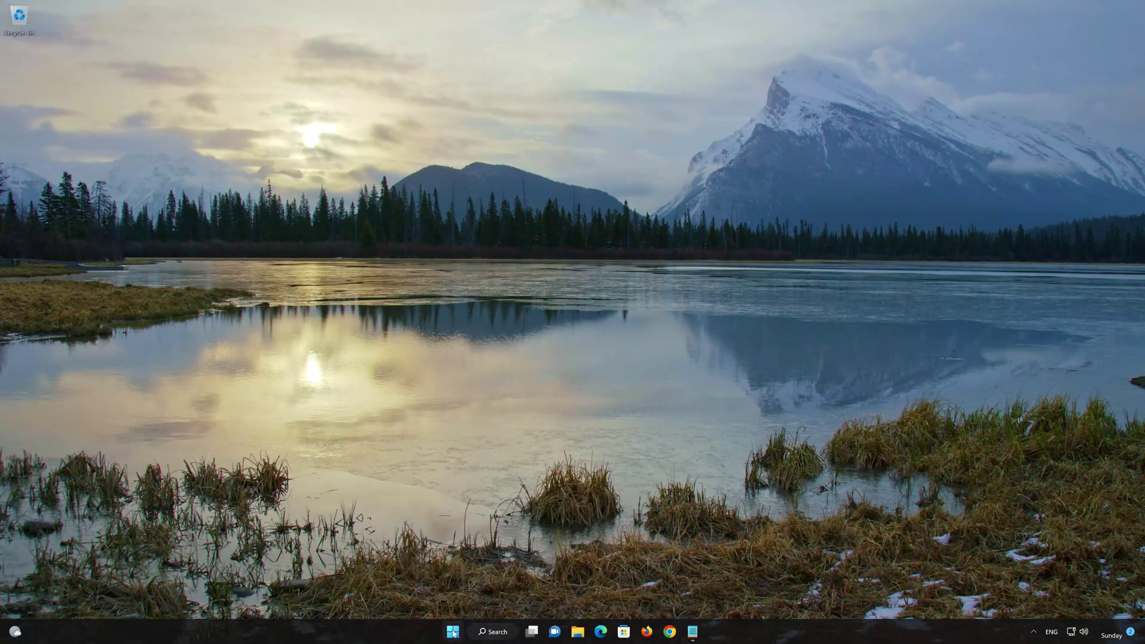
- Search Windows for "powershell" and open Windows PowerShell as administrator, allowing it to make changes to the device
click(453, 632)
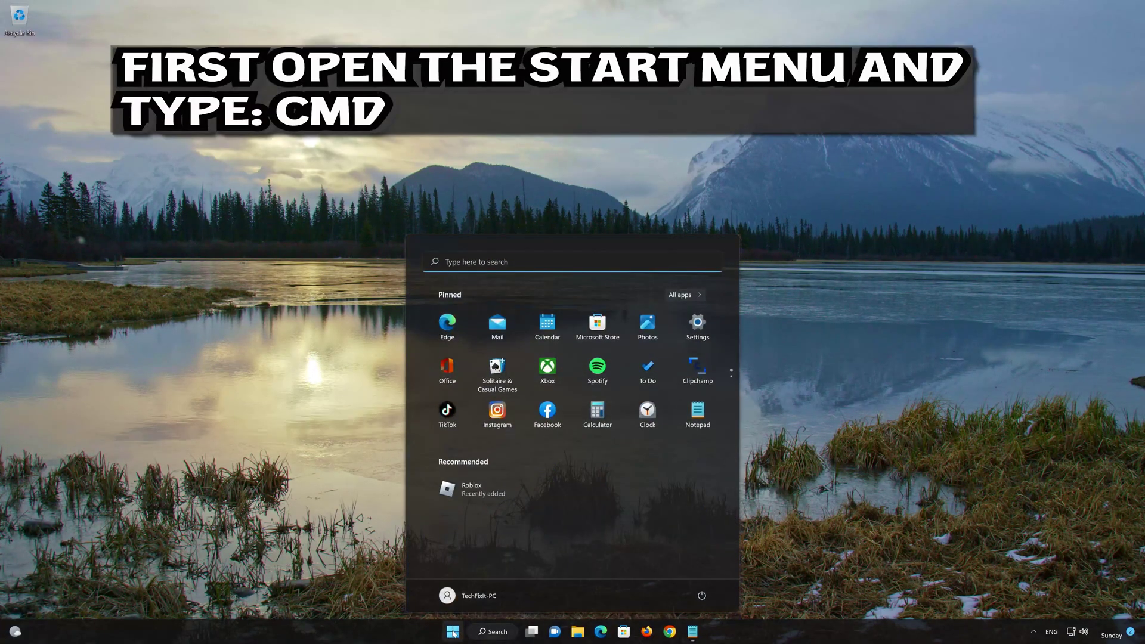
text(p)
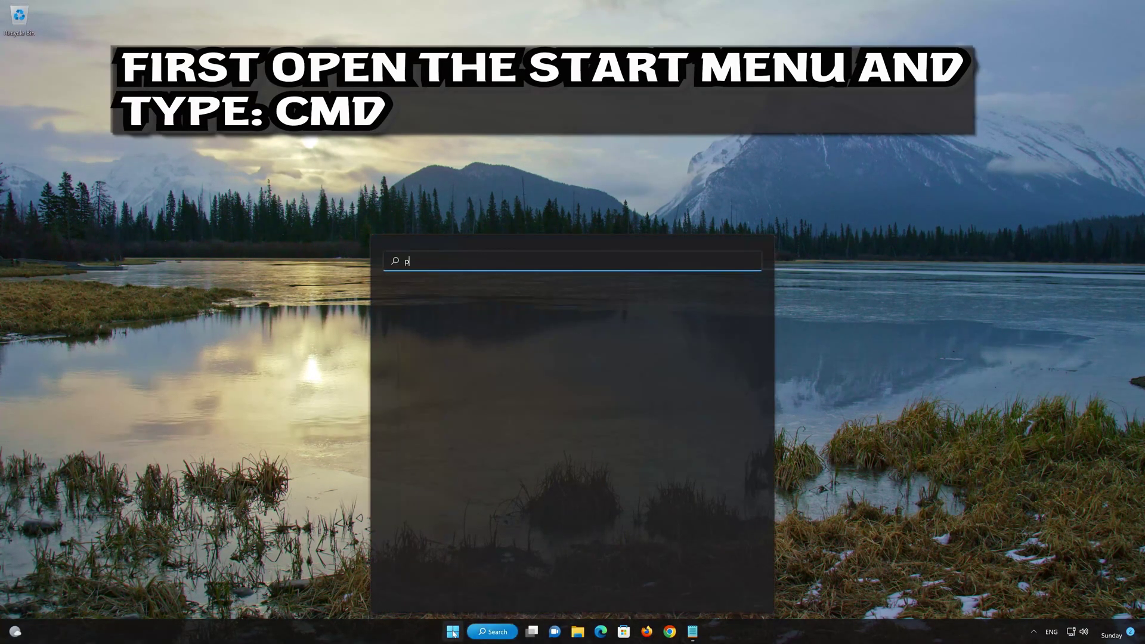
text(owe)
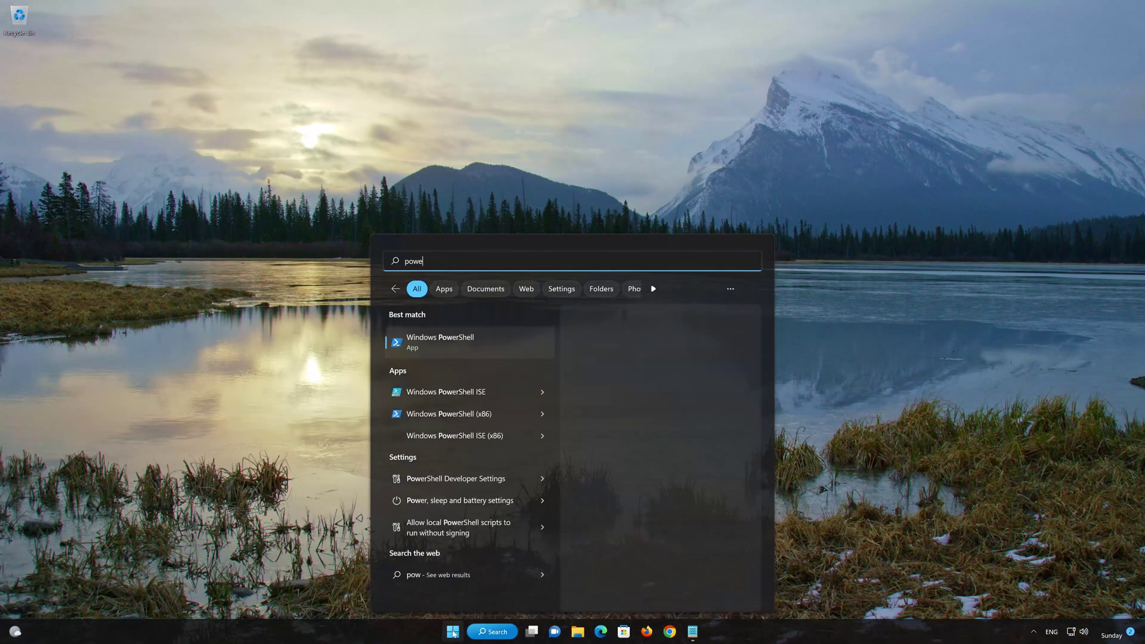
text(rshell)
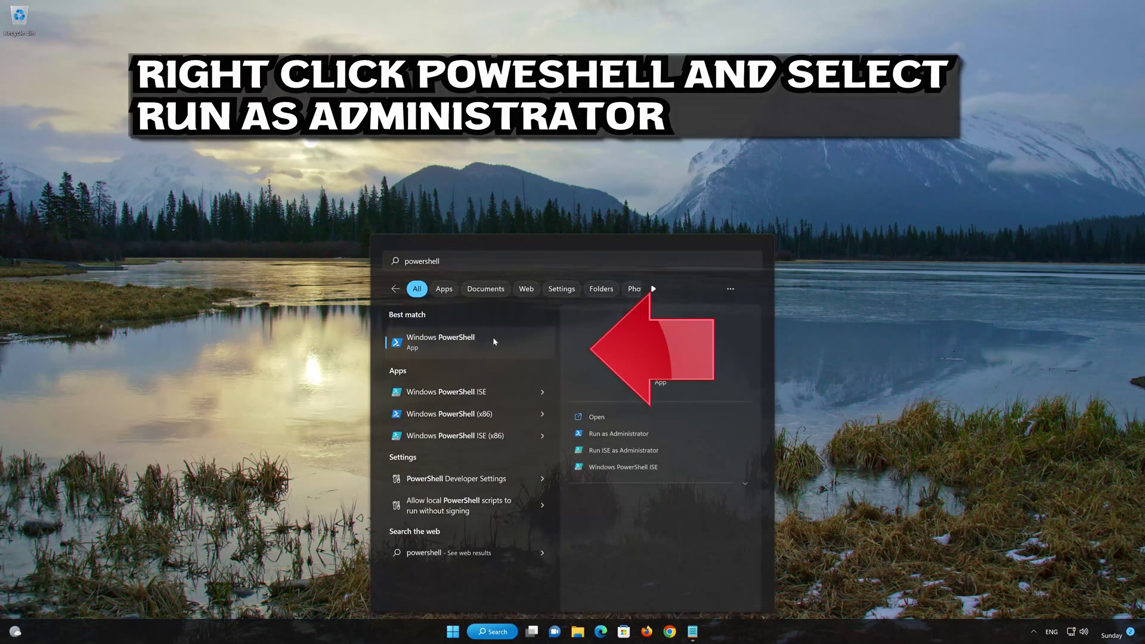
right_click(493, 338)
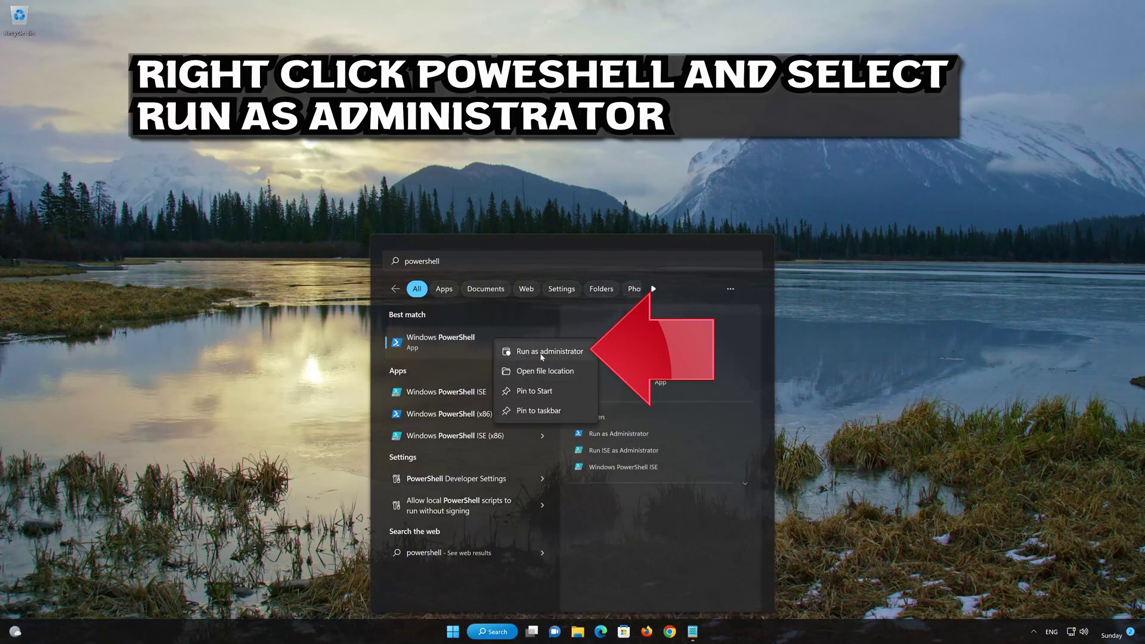
click(571, 353)
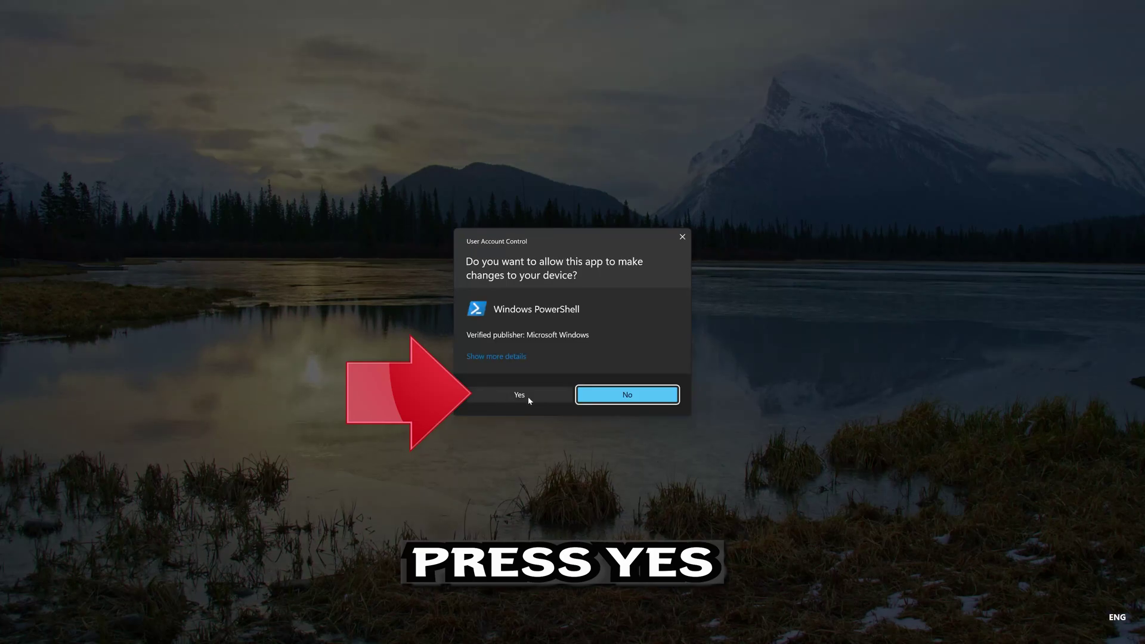
click(528, 397)
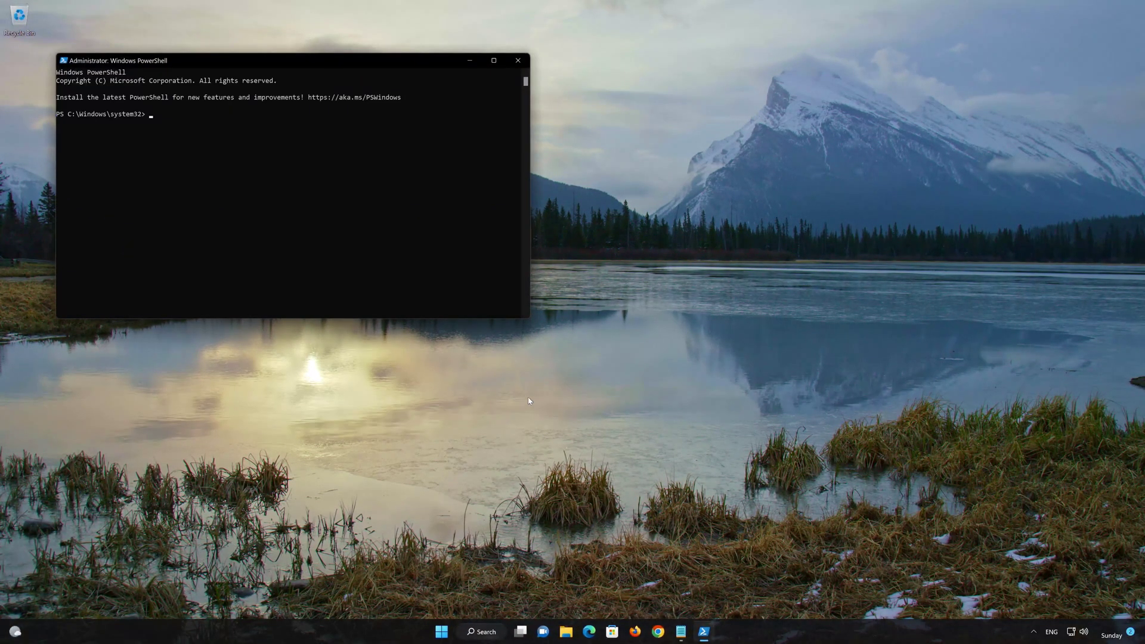
- Switch to the untitled Notepad file, copy all of its update-reset commands, and minimize it to get back to PowerShell
drag(350, 59, 668, 169)
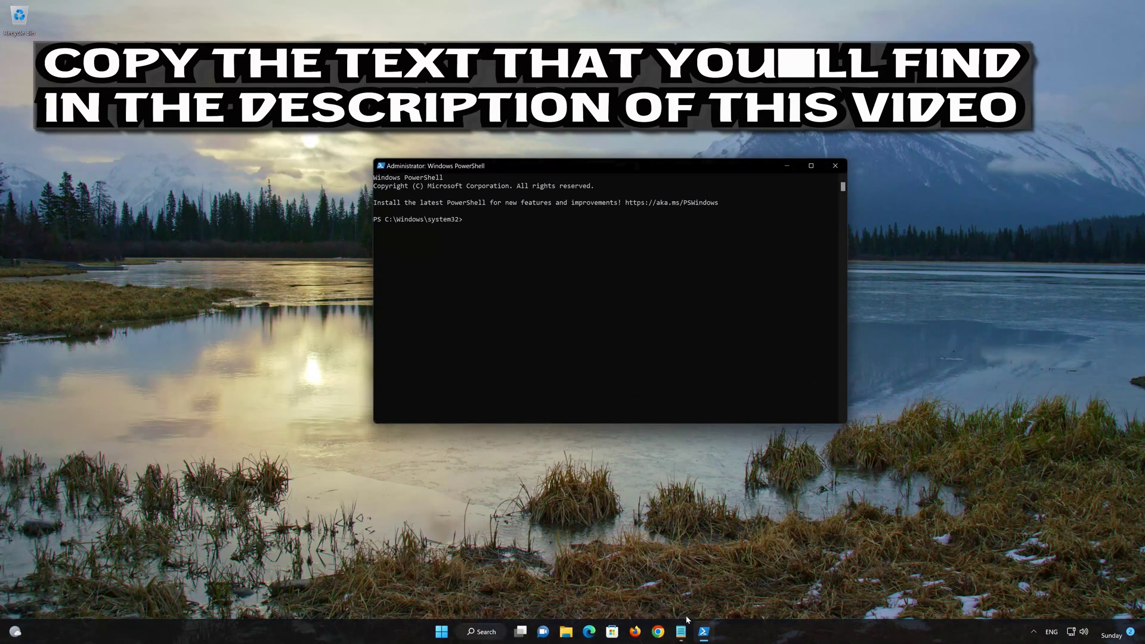
click(680, 631)
key(ctrl+a)
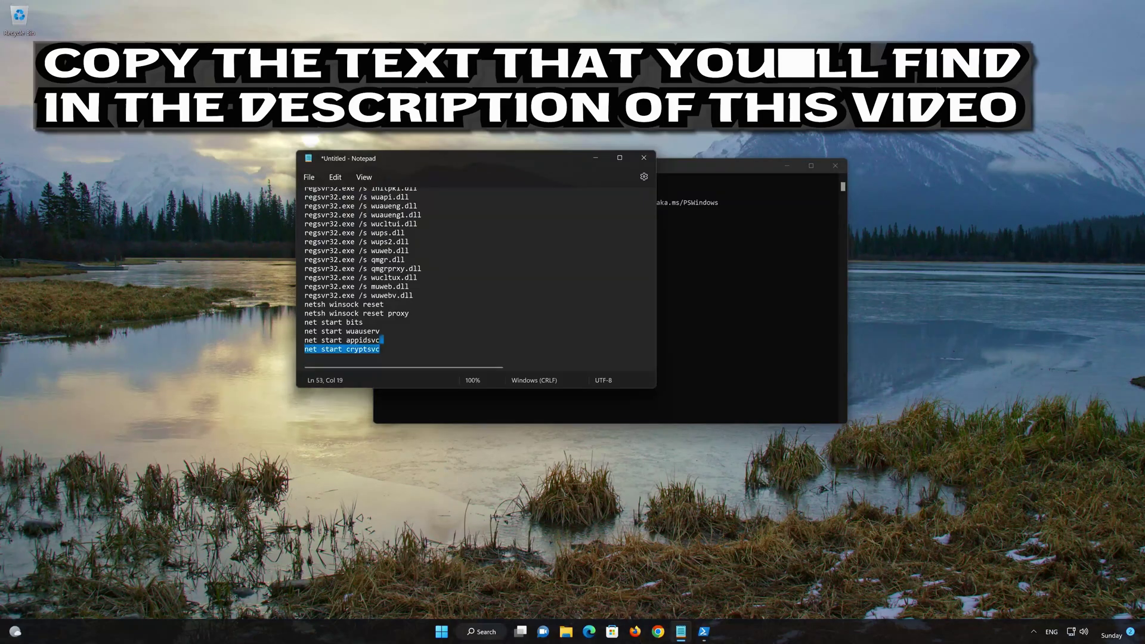
scroll(341, 223, up, 10)
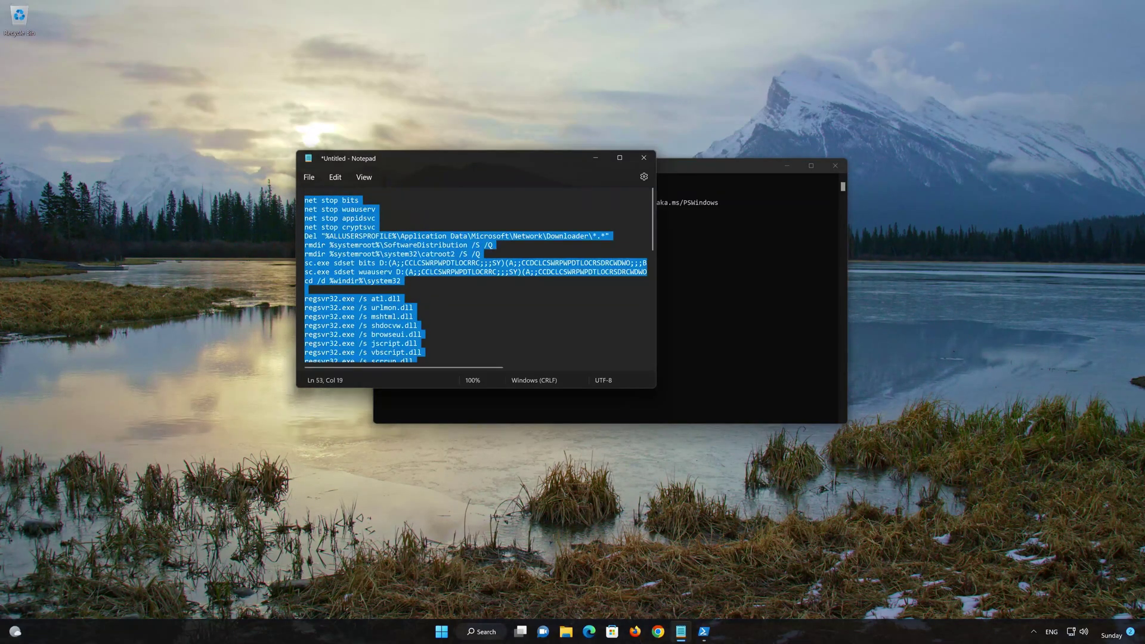
right_click(341, 223)
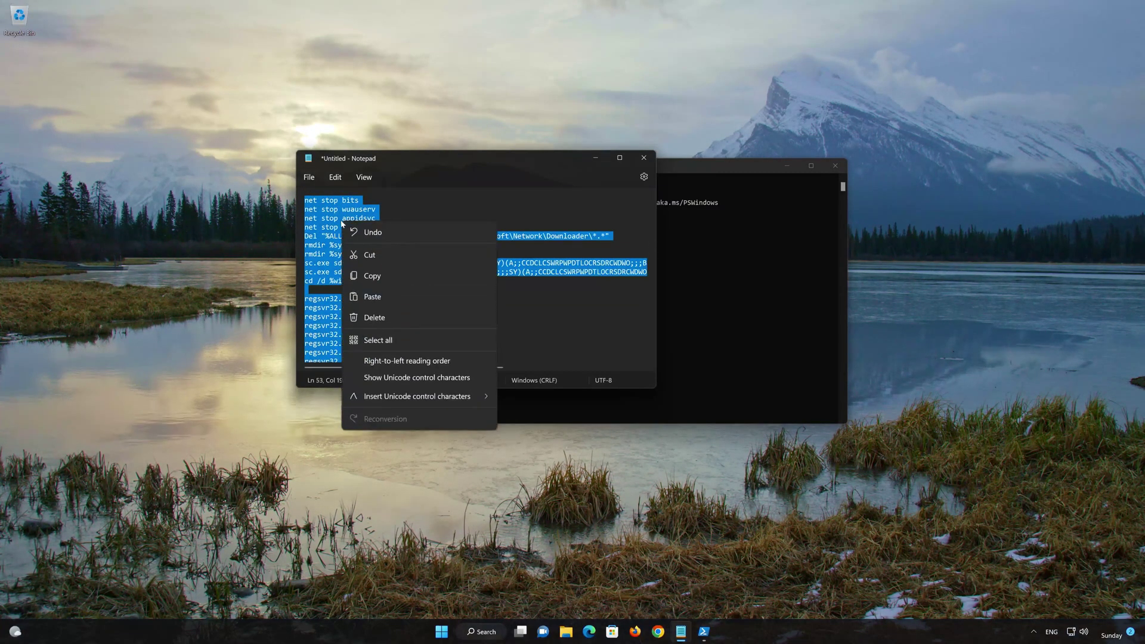
click(369, 276)
click(597, 158)
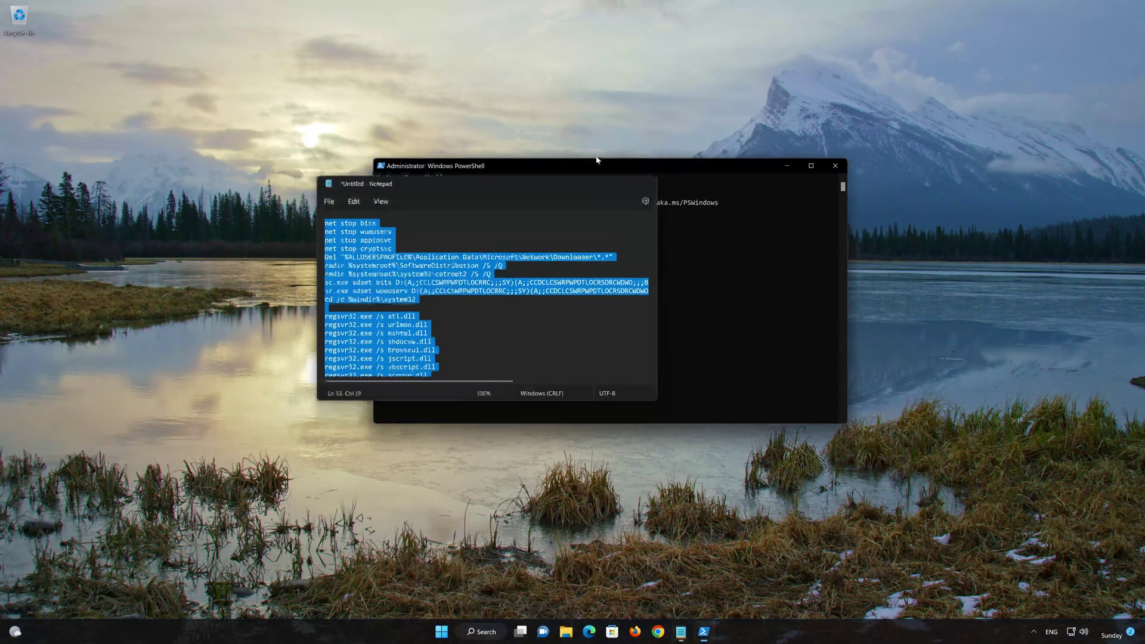
- Paste the copied update-reset commands into the elevated PowerShell and run them all through net start cryptsvc
right_click(498, 166)
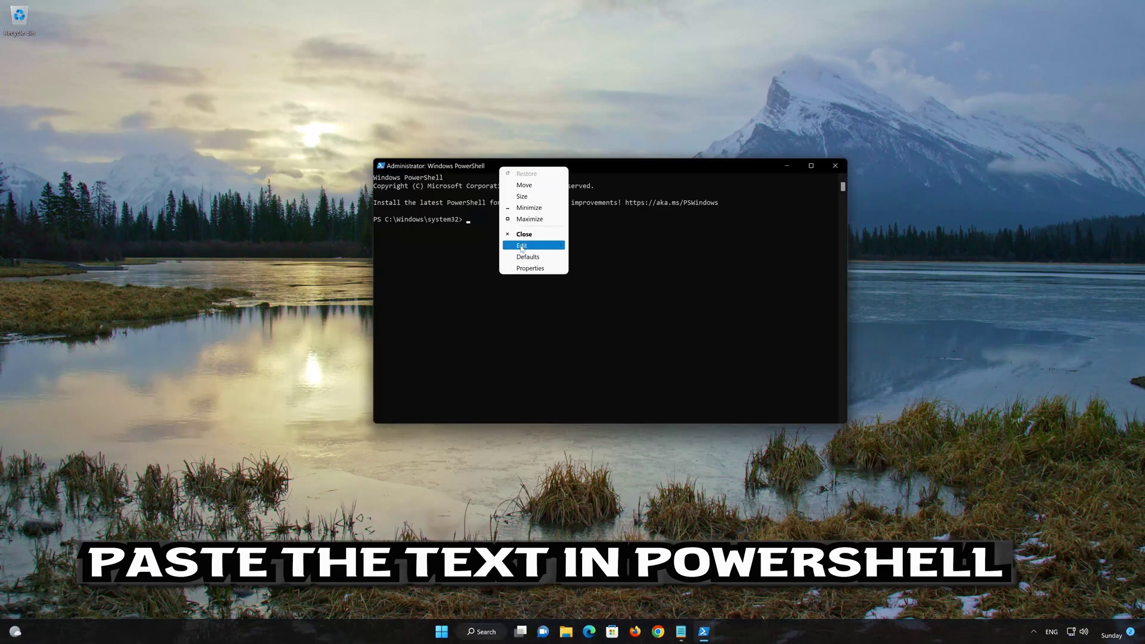
mouse_move(526, 251)
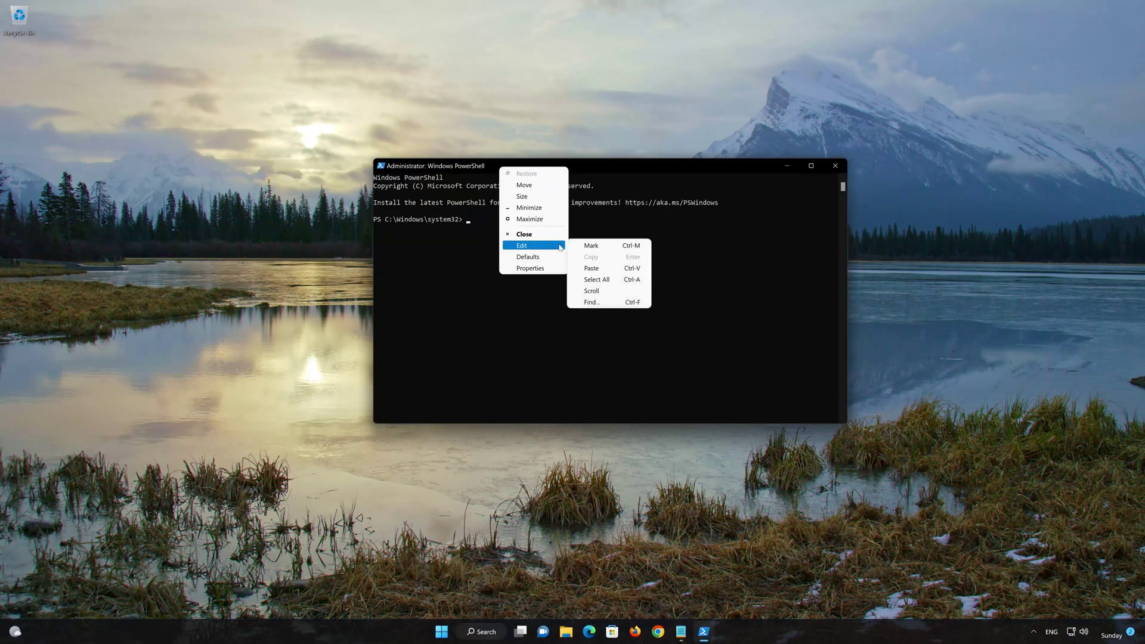
click(621, 272)
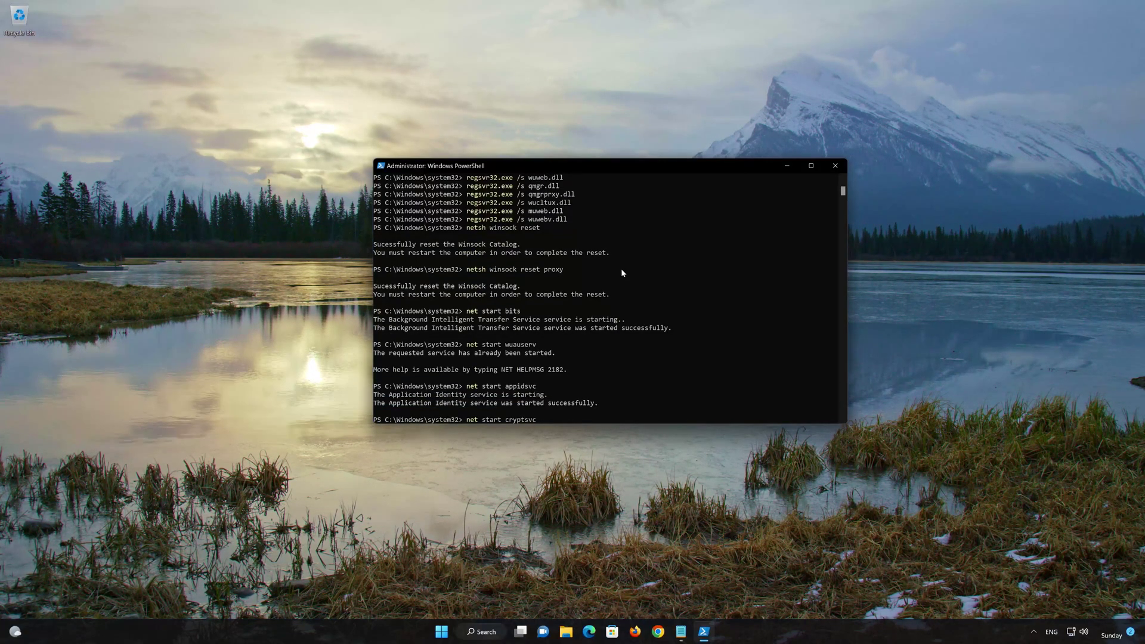
key(Return)
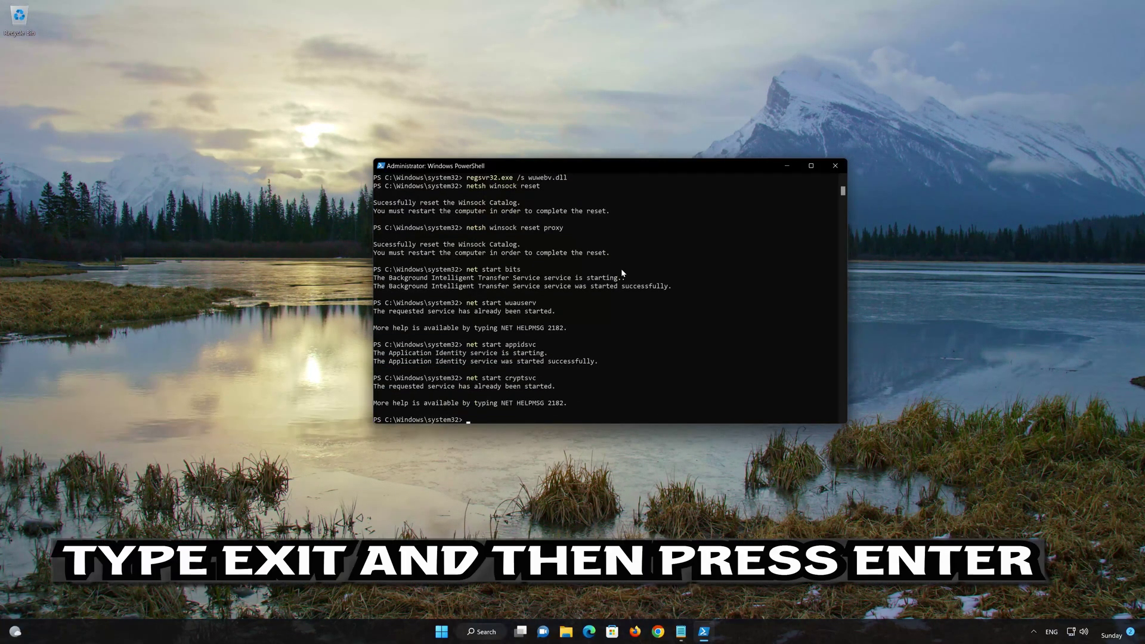
- Close the PowerShell session with the exit command and restart the PC
text(exit)
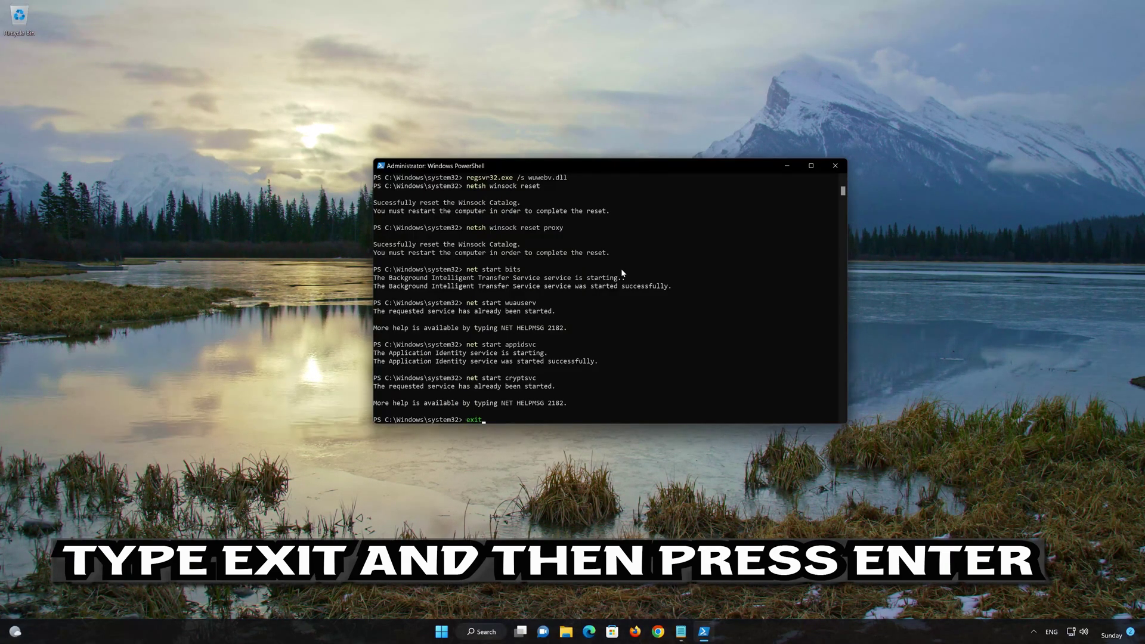
key(Return)
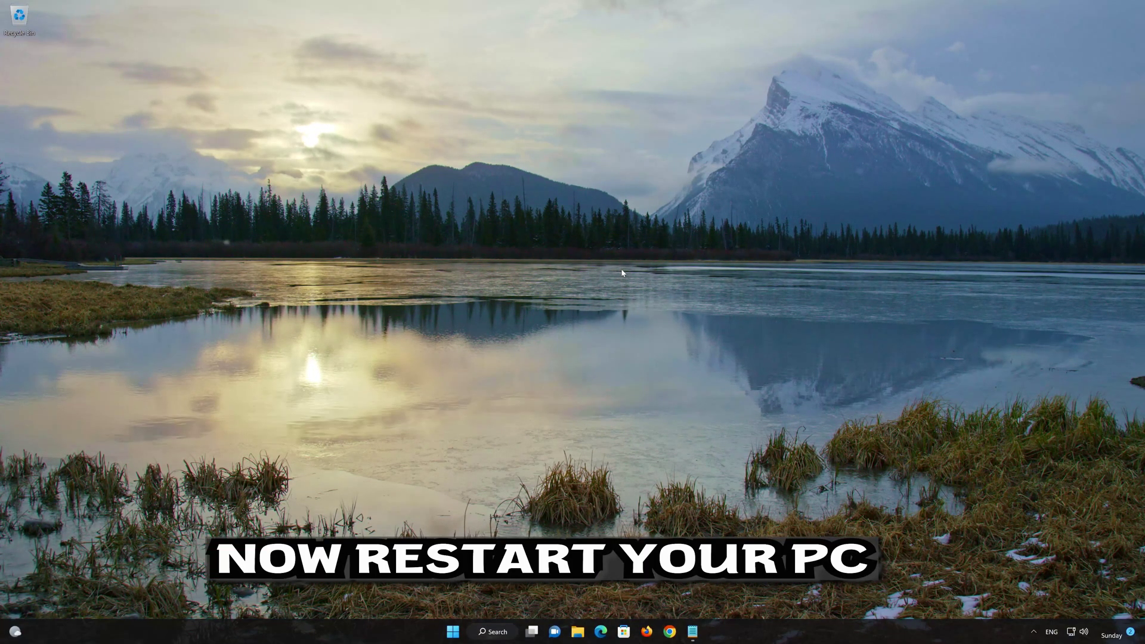
click(452, 631)
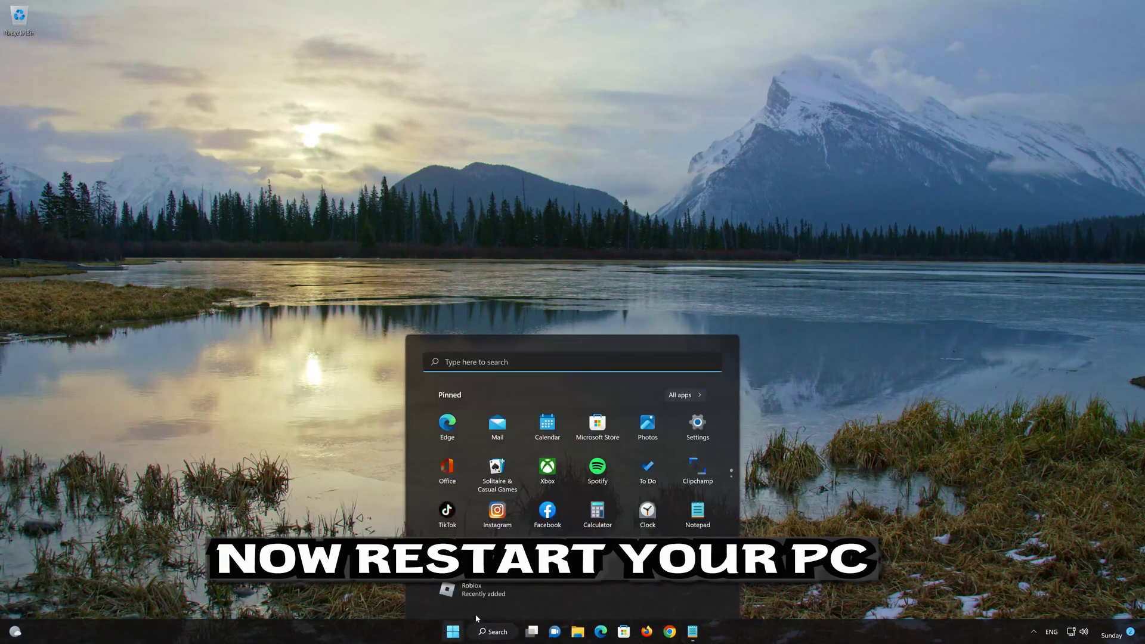
click(701, 596)
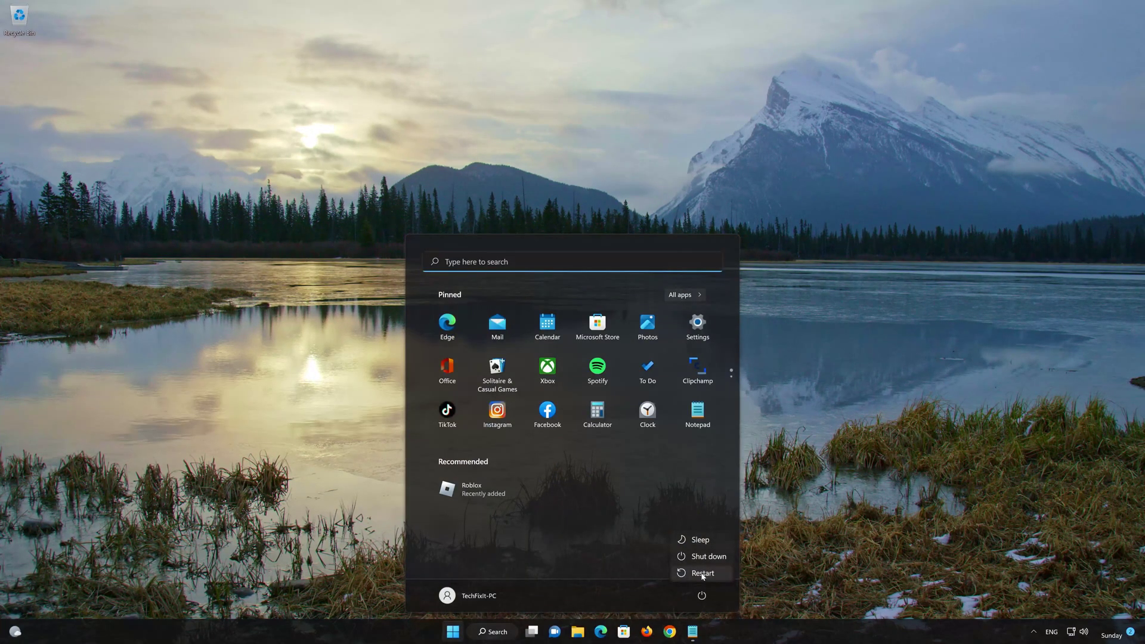
click(700, 574)
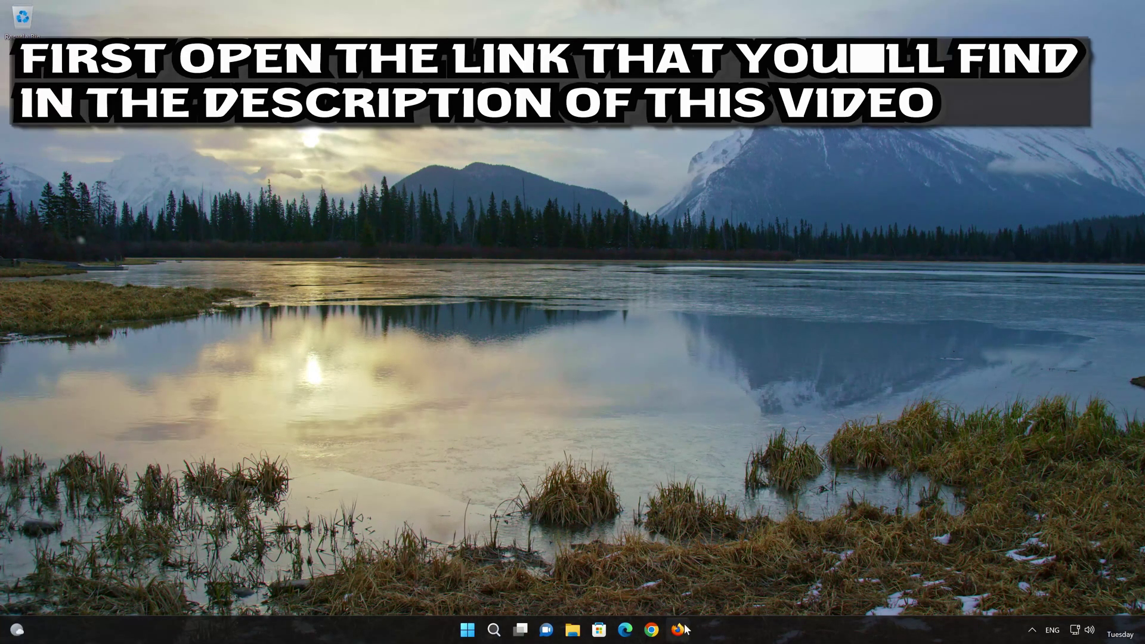
click(683, 628)
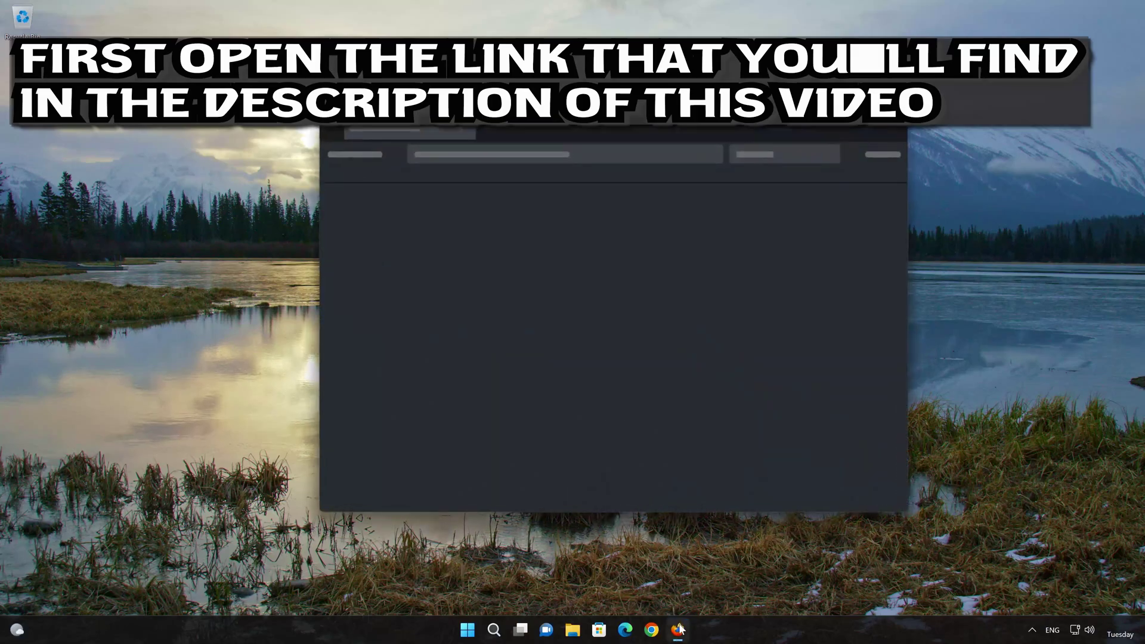
right_click(535, 154)
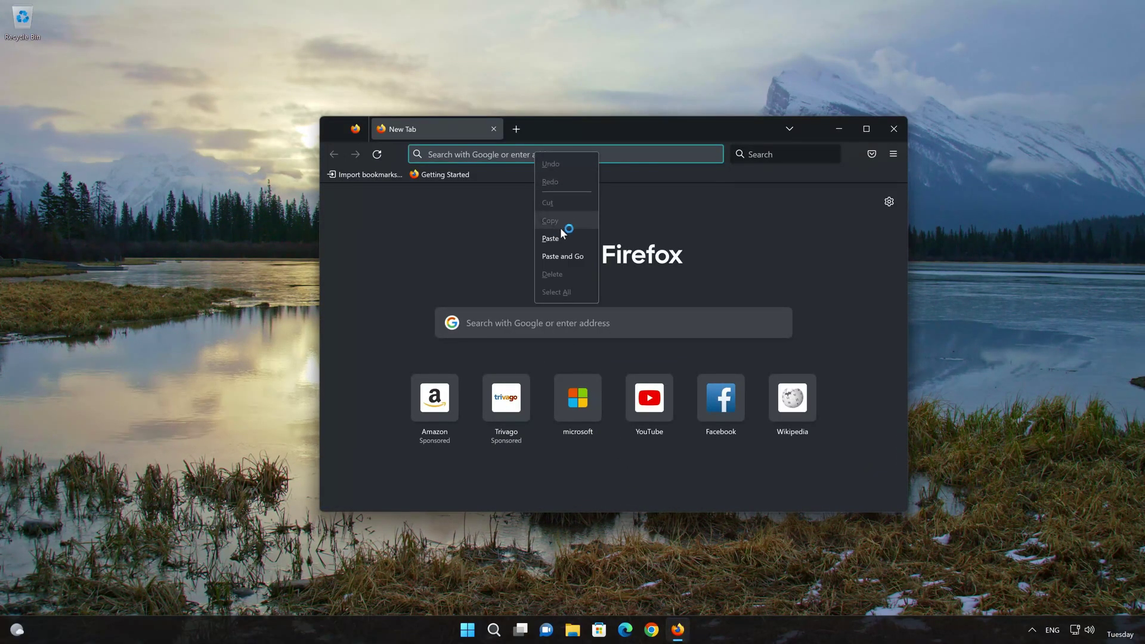
click(563, 256)
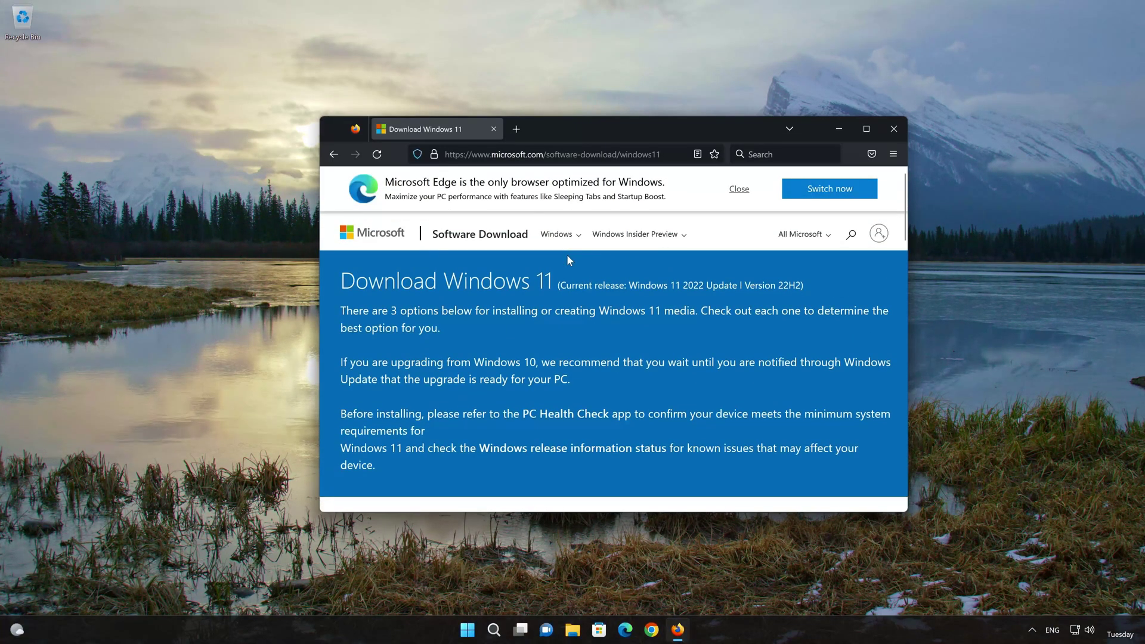
scroll(569, 269, down, 7)
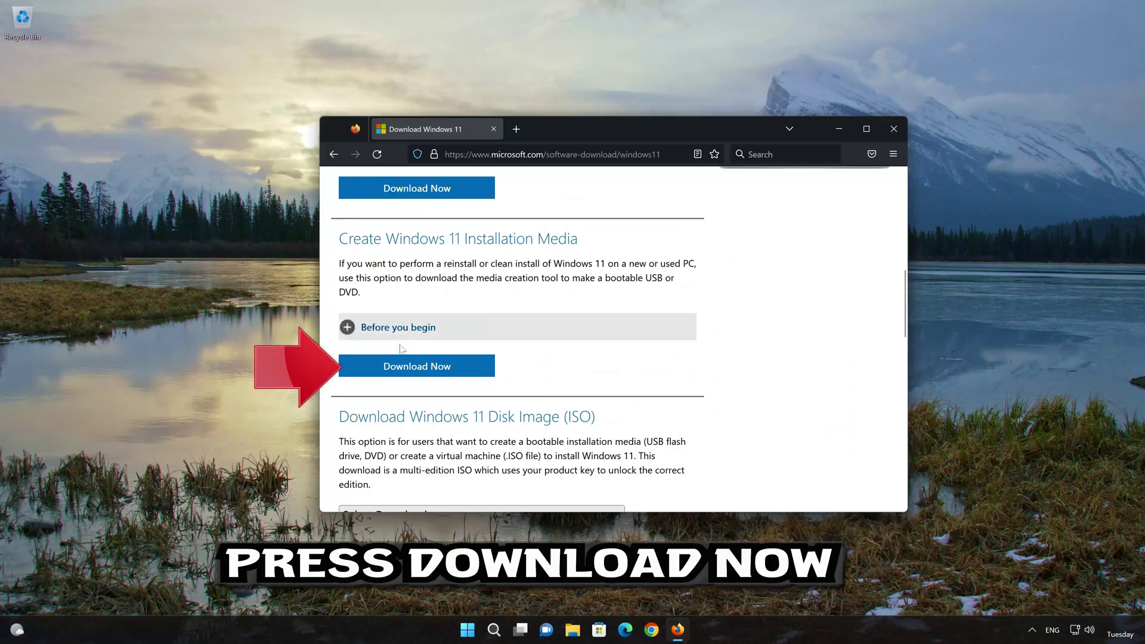
click(438, 370)
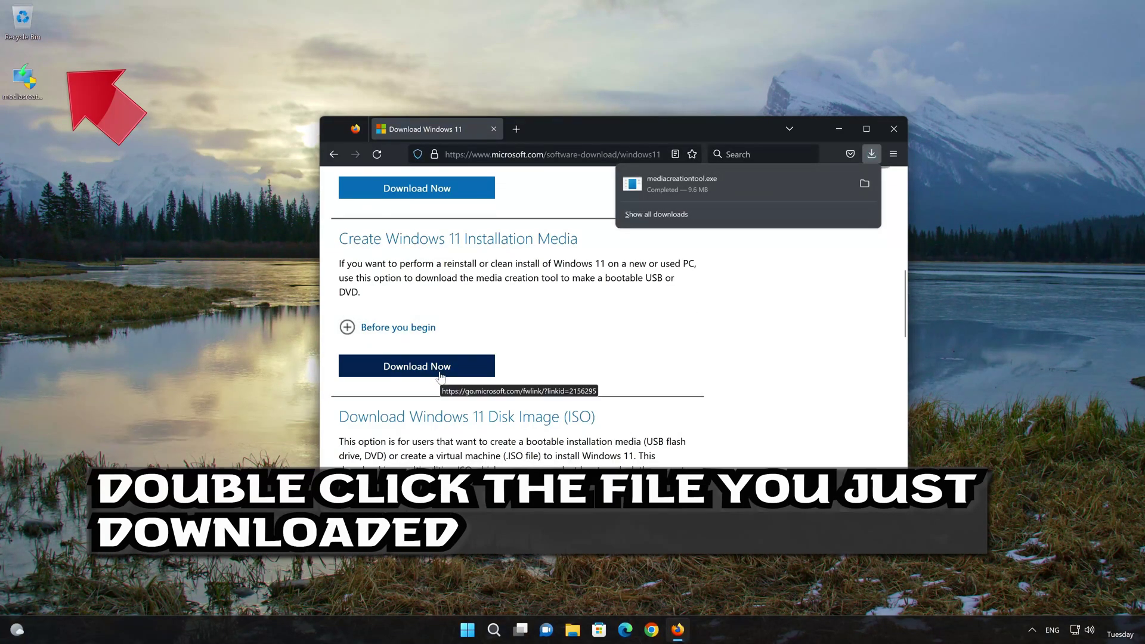
click(891, 128)
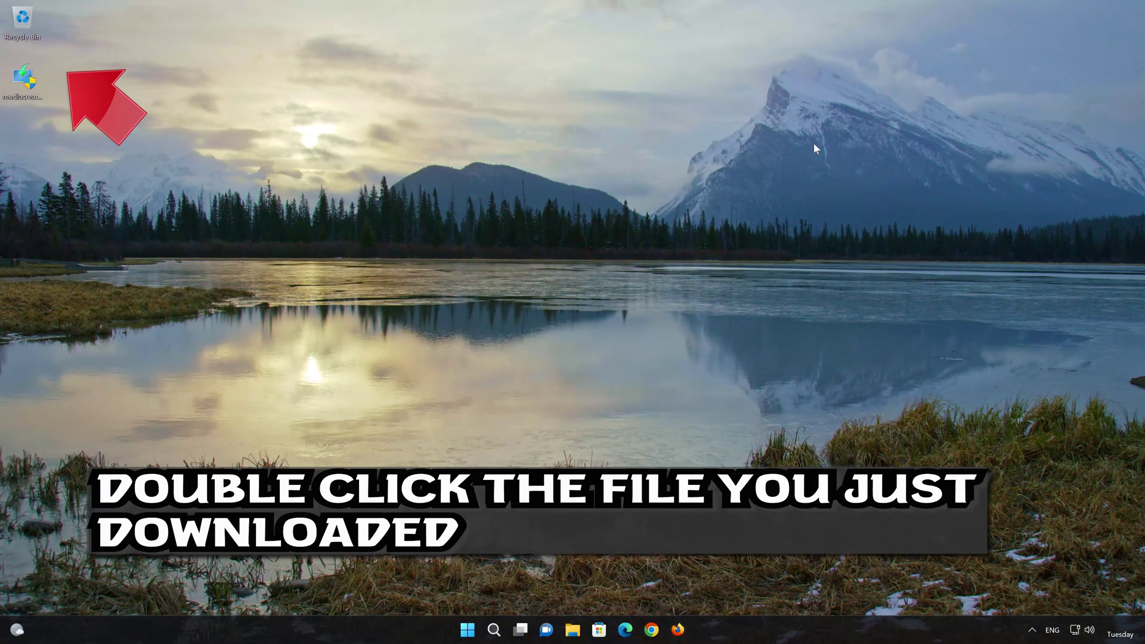
- Run the downloaded media creation tool with permission to make changes, accept its license terms, and keep the recommended language and edition
double_click(23, 95)
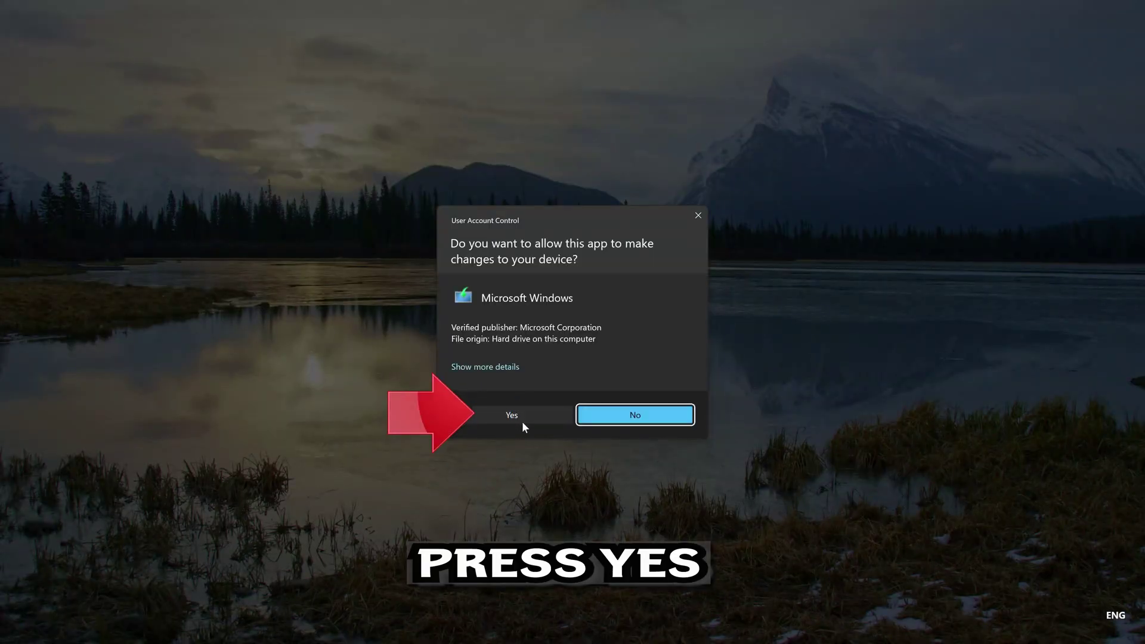
click(506, 416)
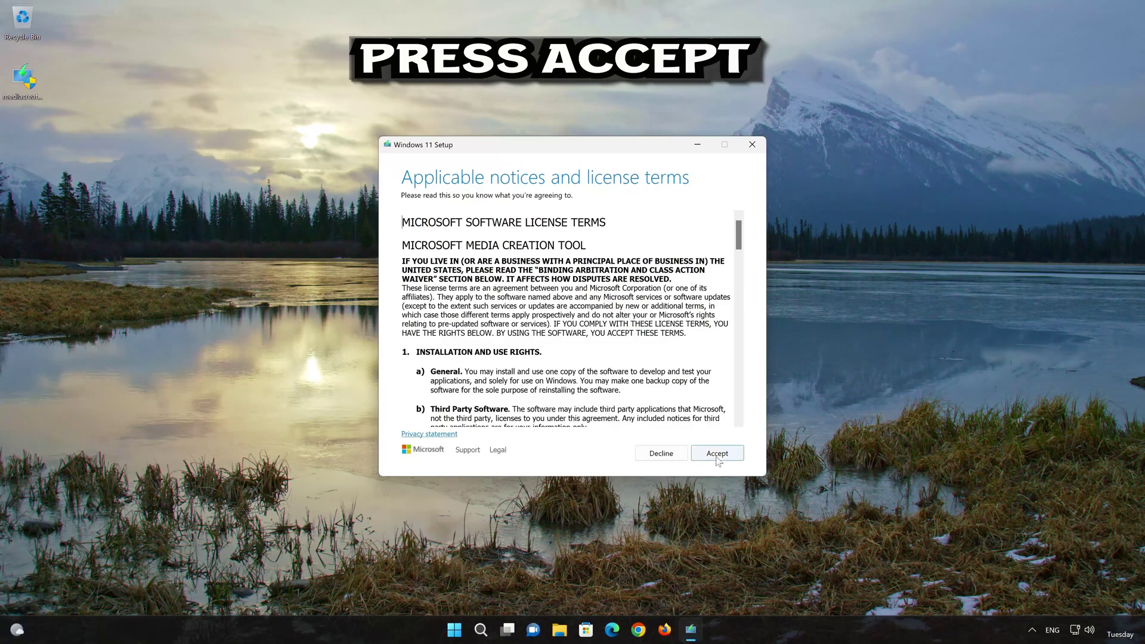
click(723, 455)
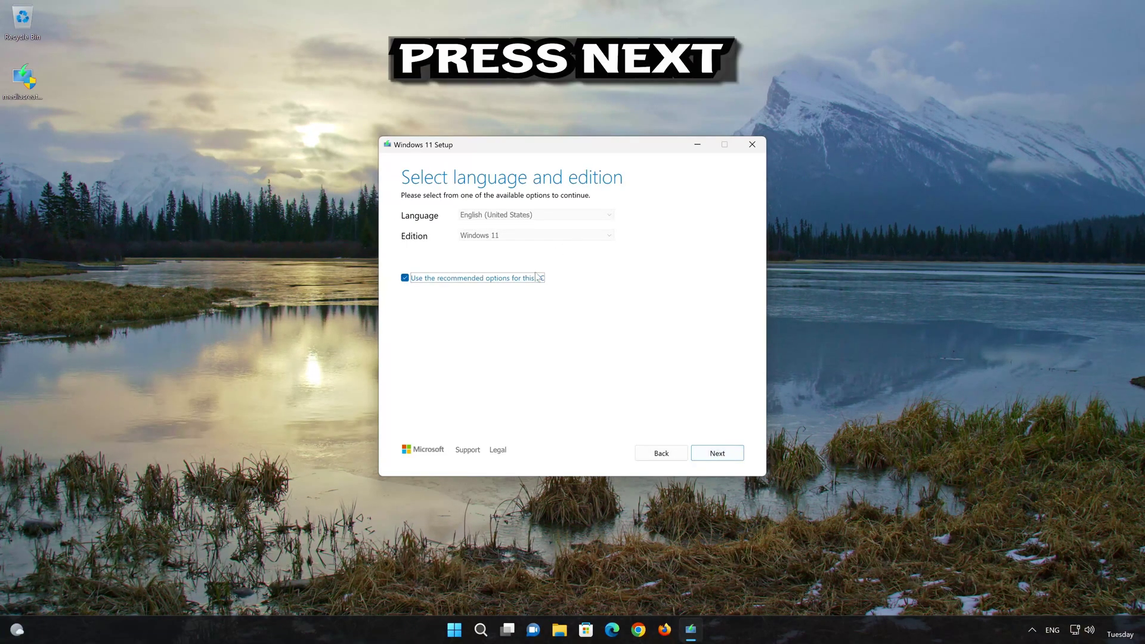
click(717, 453)
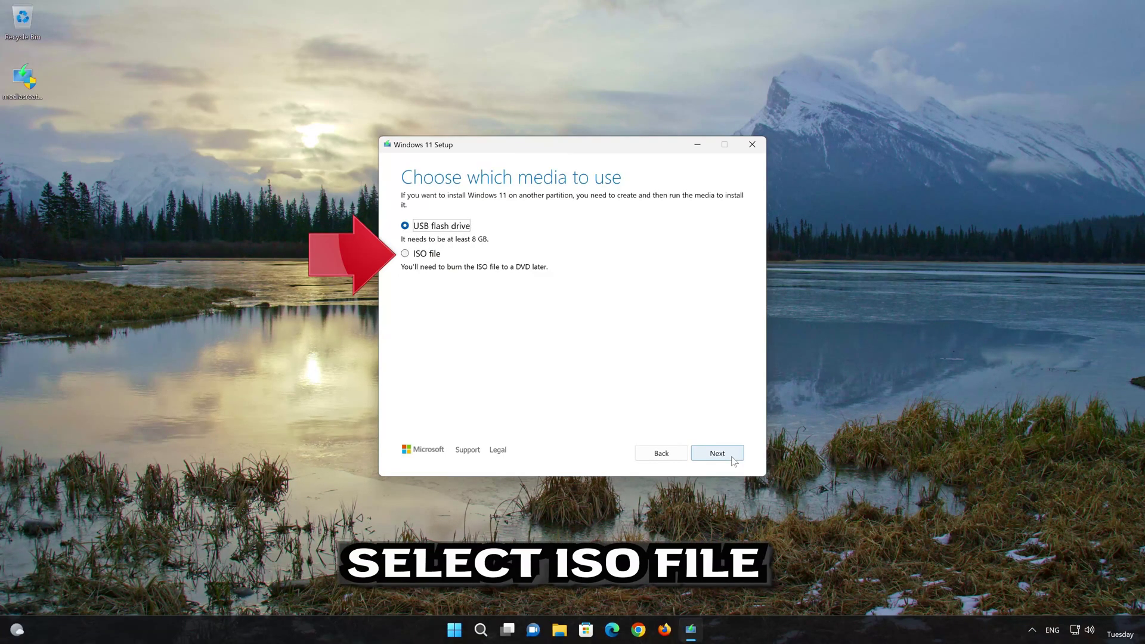
- Choose ISO file as the media, save it to the Desktop as "Windows 11", and finish the media creation wizard
click(406, 253)
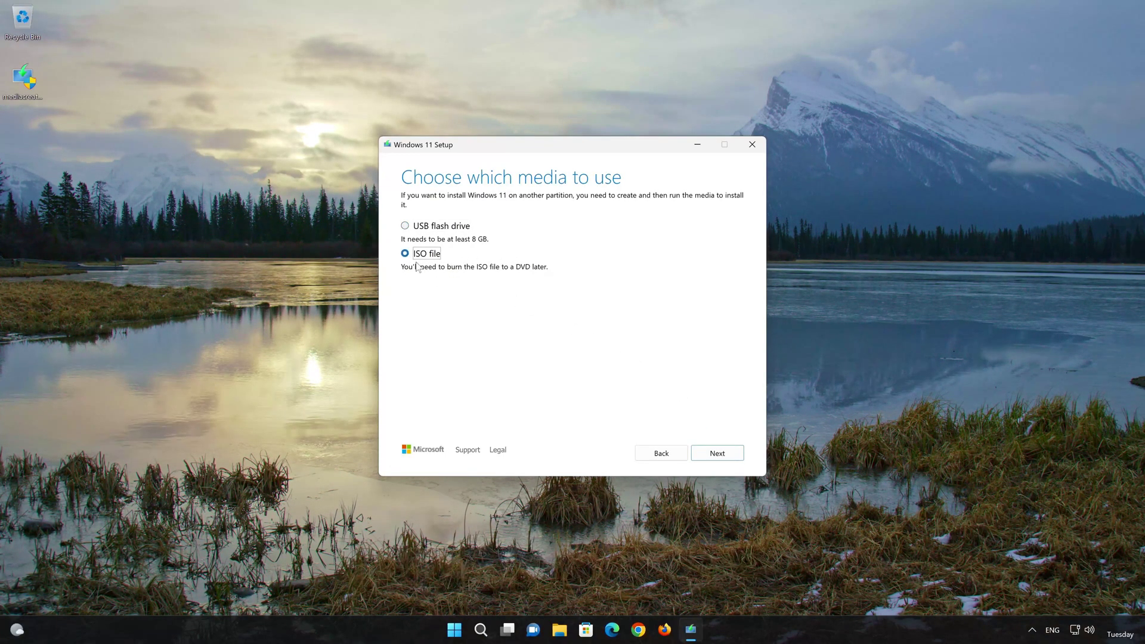
click(724, 456)
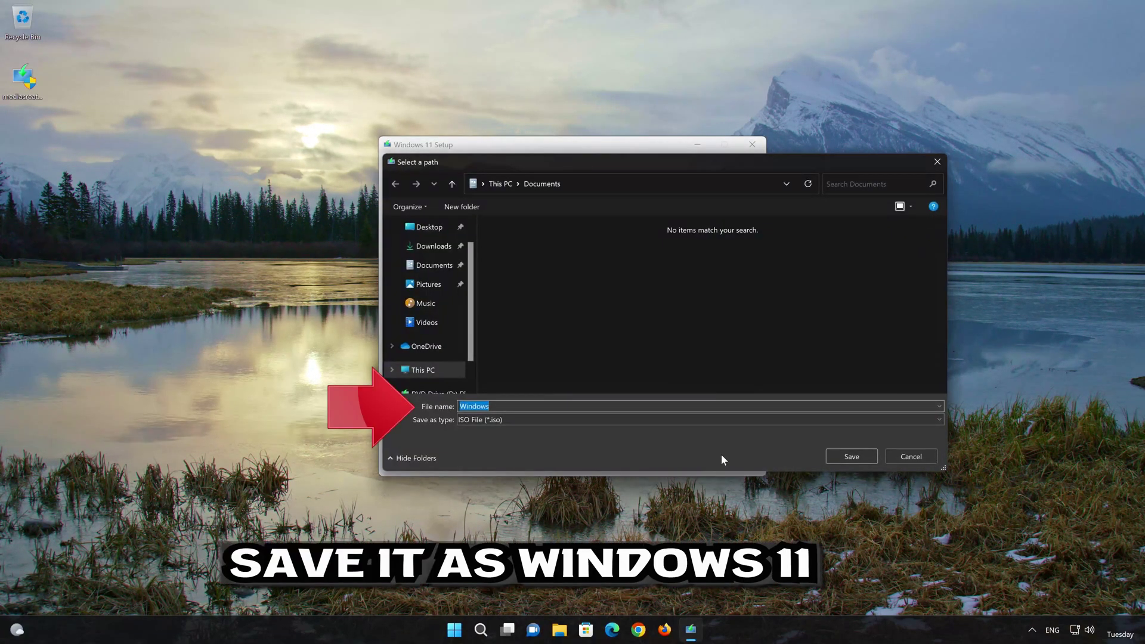
key(End)
click(424, 227)
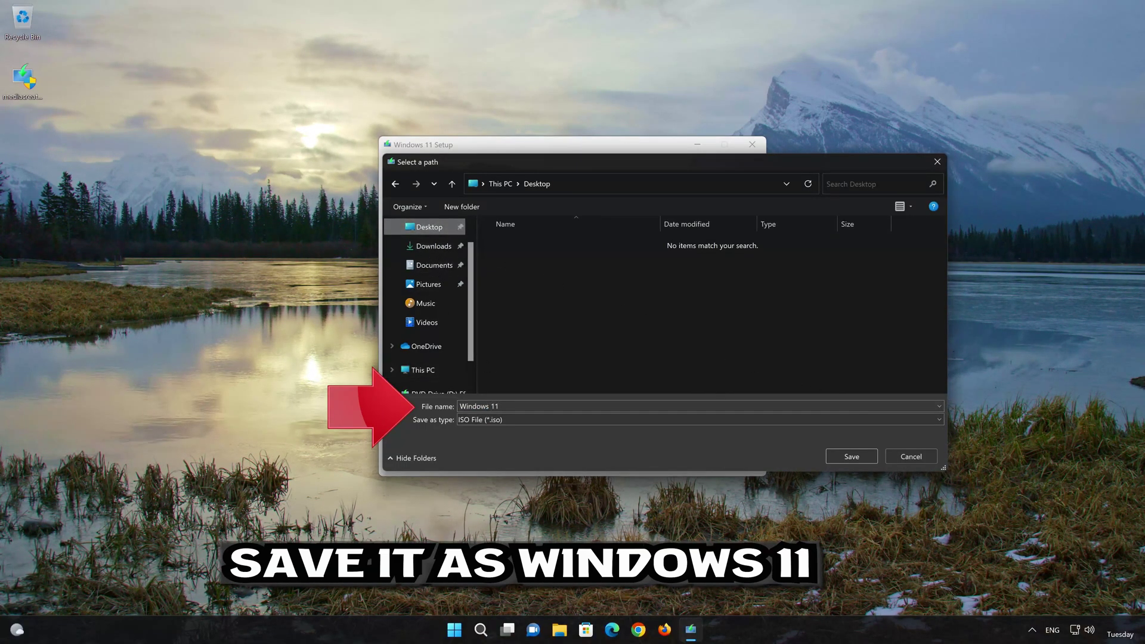
click(861, 454)
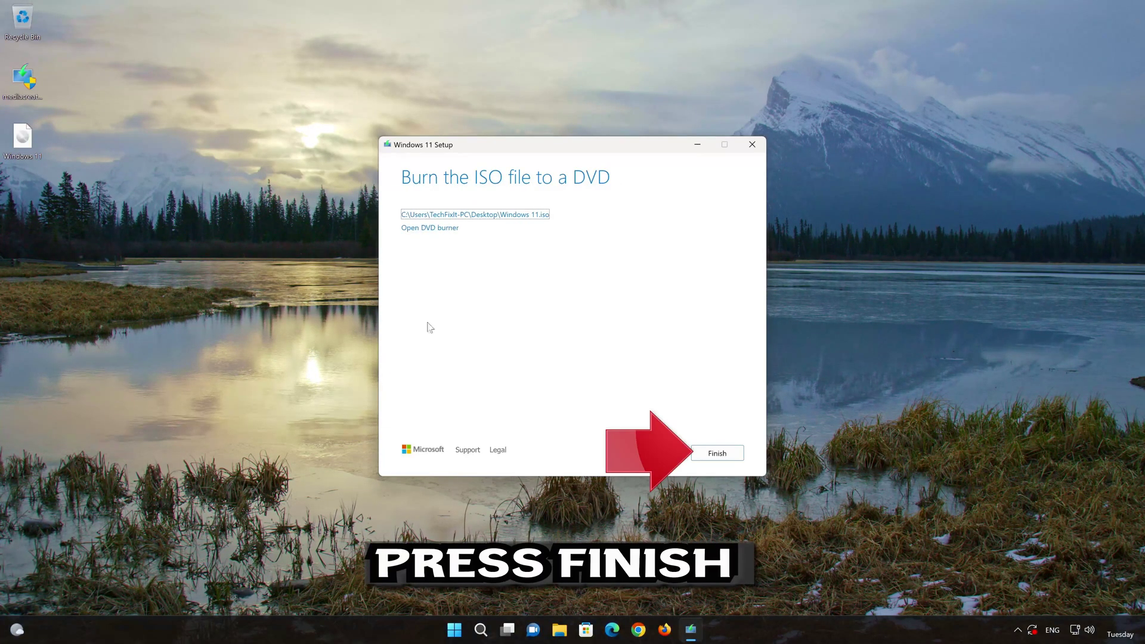
click(715, 453)
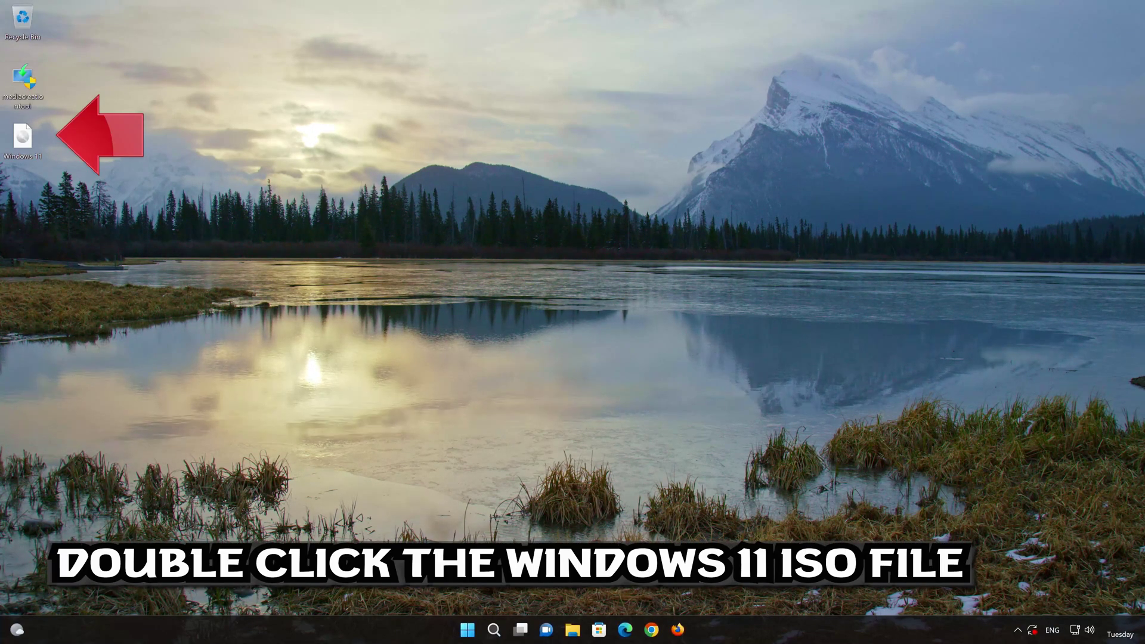
- Open the Windows 11 ISO from the desktop, run its setup application with permission to make changes, and close the drive's folder window
double_click(21, 140)
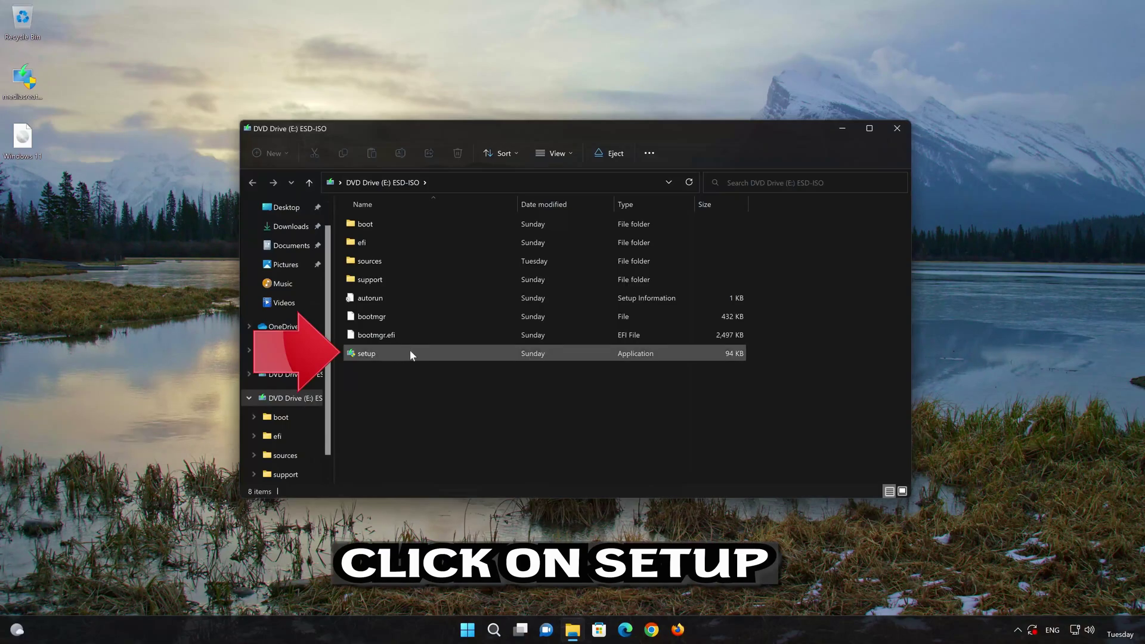
double_click(430, 353)
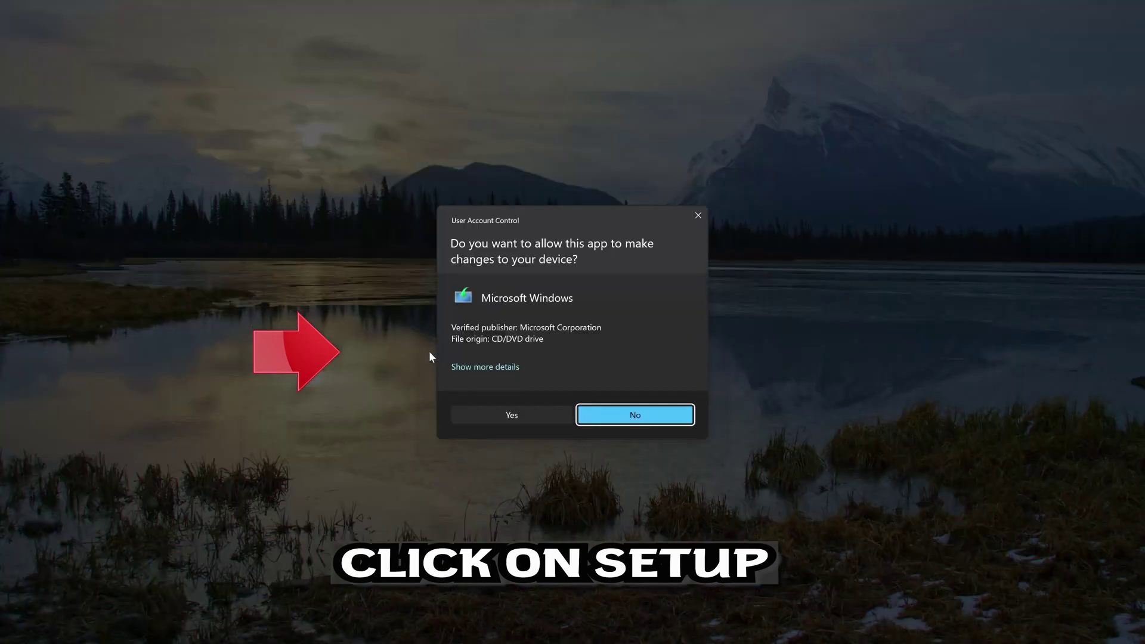
click(508, 415)
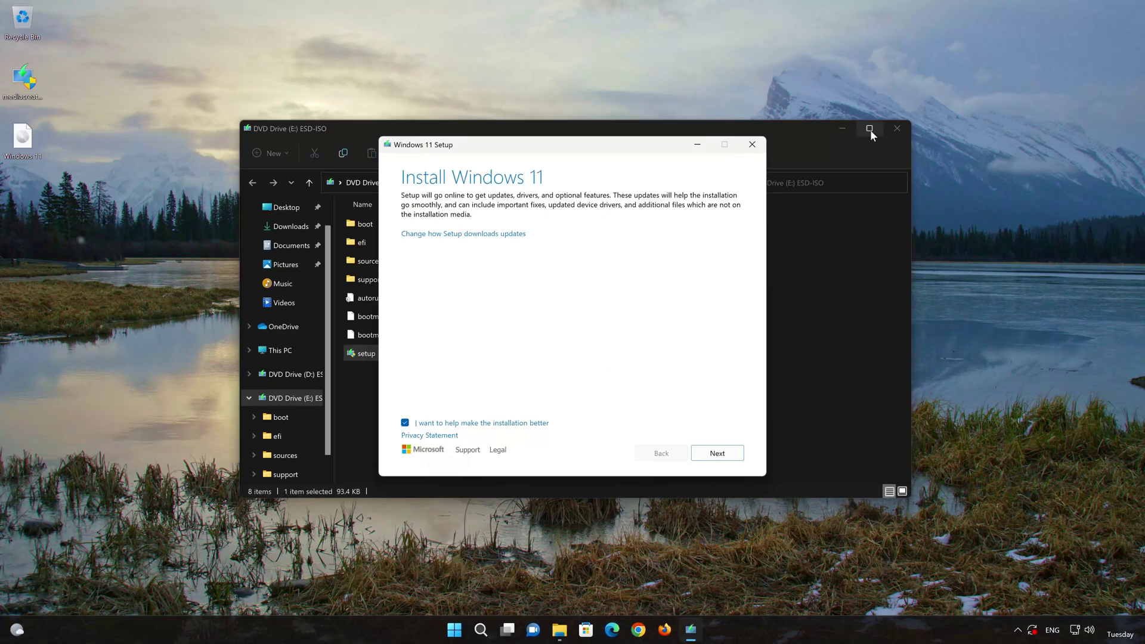
click(892, 127)
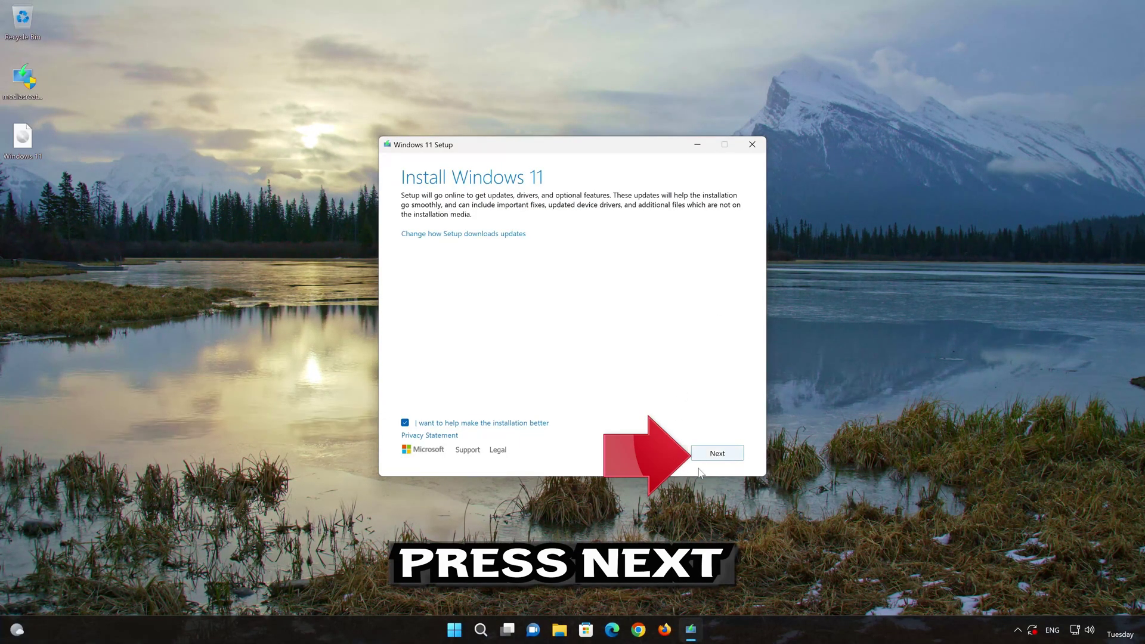
- Proceed through Windows 11 Setup, accept the license terms, and start installing Windows 11 Pro with personal files and apps kept
click(717, 455)
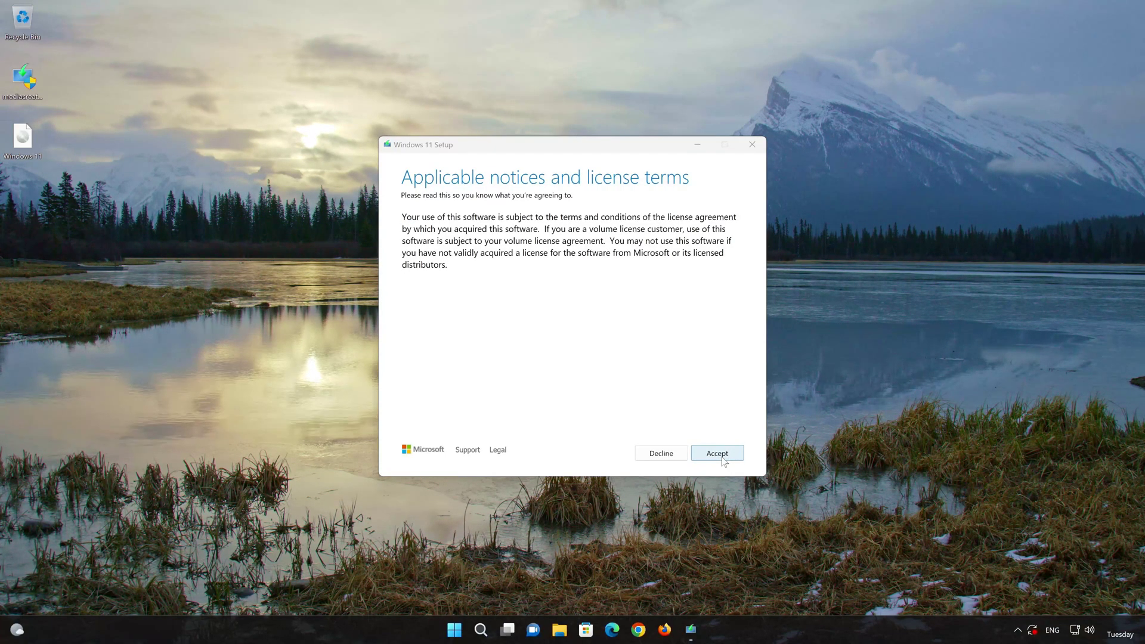
click(722, 459)
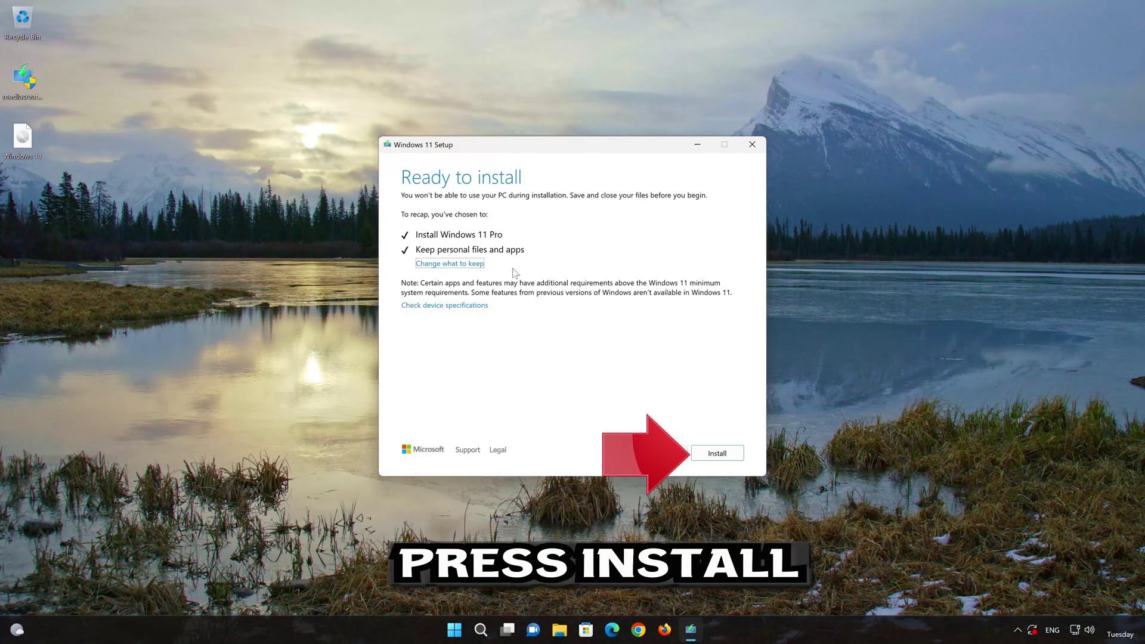
click(731, 456)
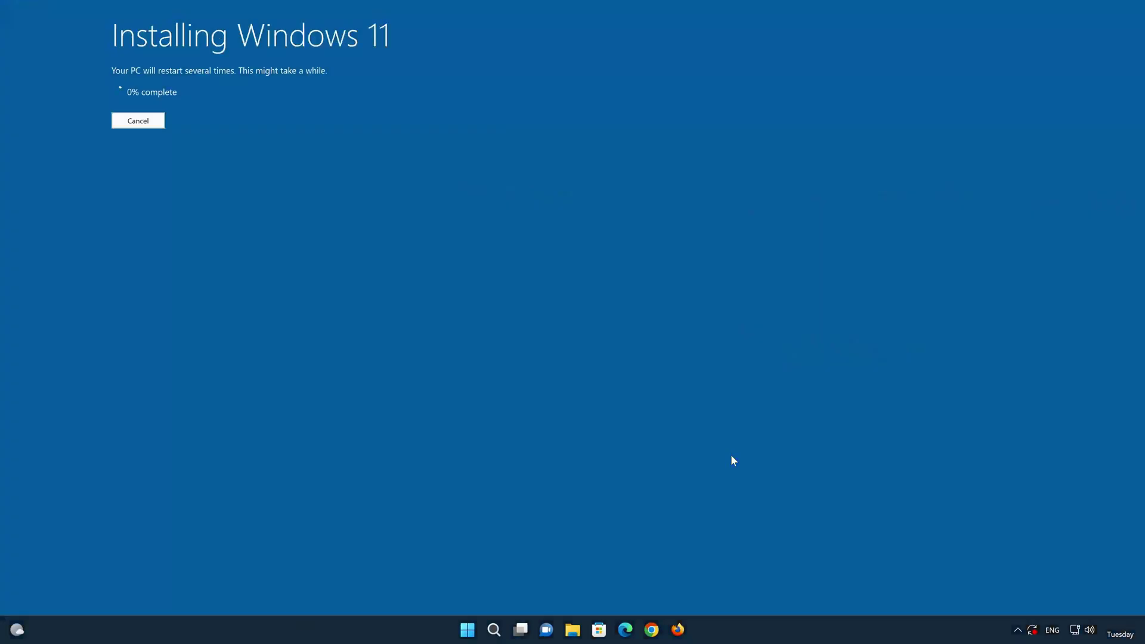